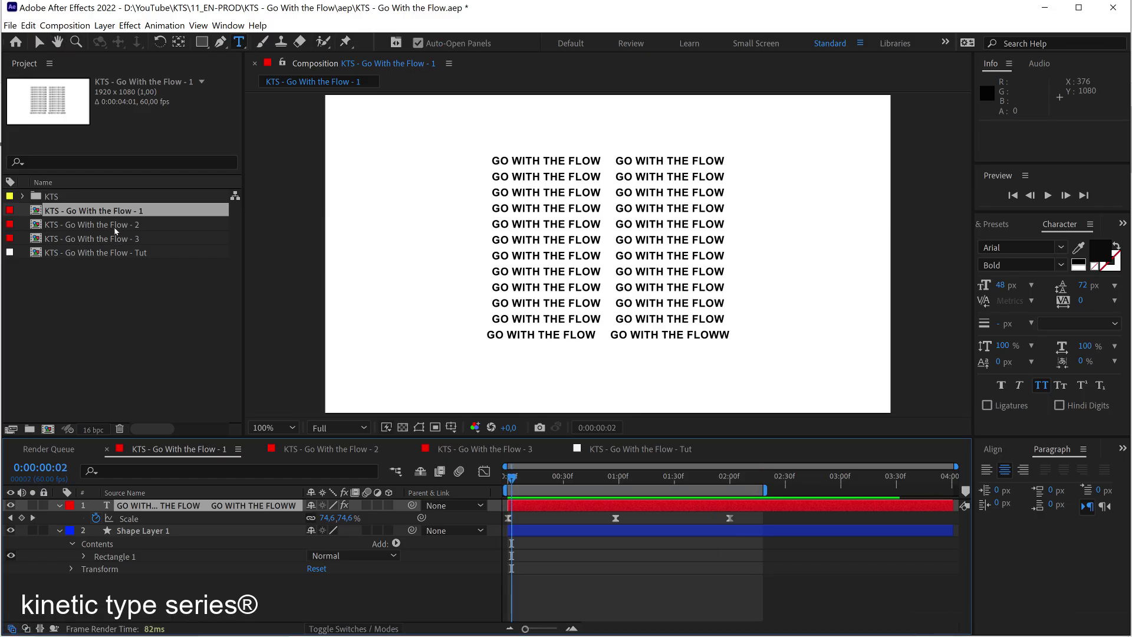
- Preview comp 1's staggered scale pulse, then select its text layer and scrub earlier
key("space")
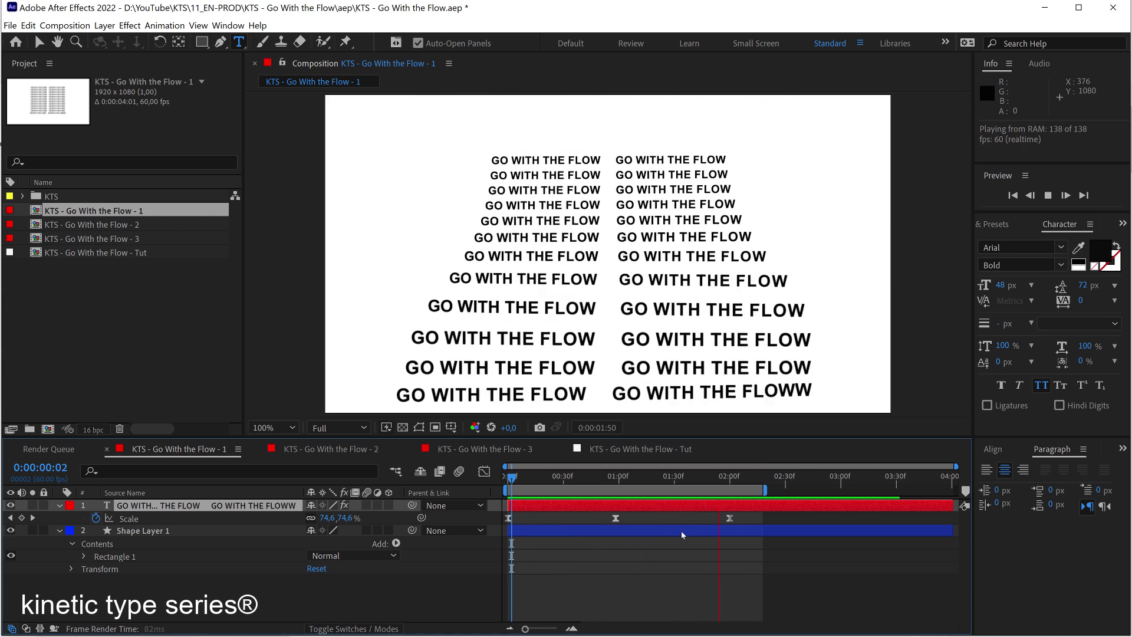
key("space")
left_click(582, 508)
double_click(582, 509)
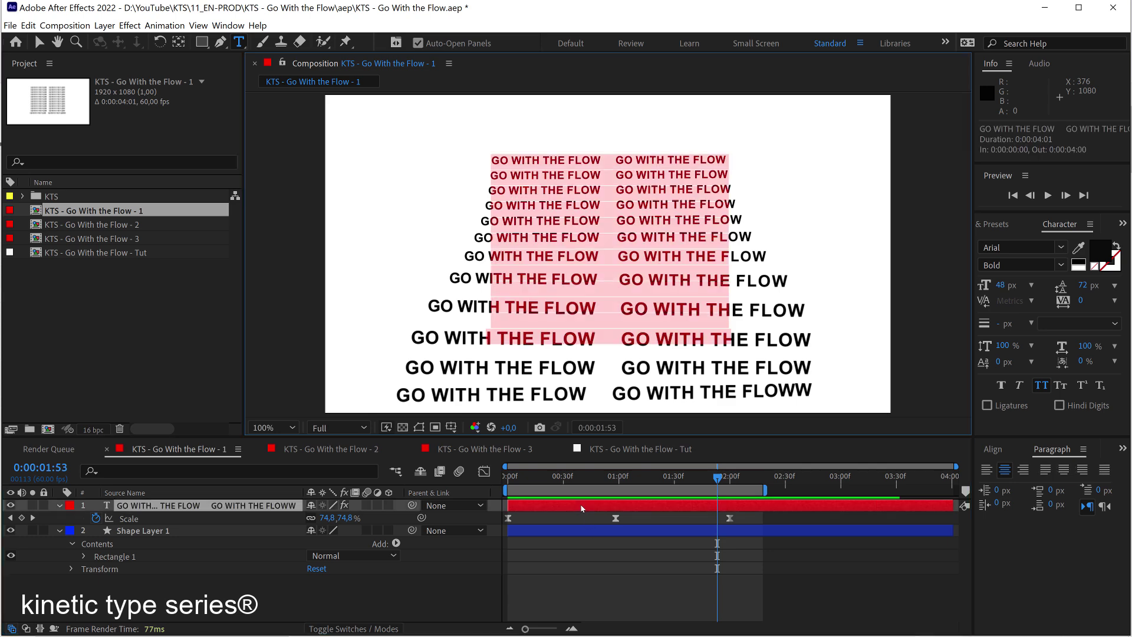
left_click_drag(550, 477, 578, 477)
- Preview the single-line Flow - 2 and six-line Flow - 3 comps, ending on the Tut comp
double_click(69, 225)
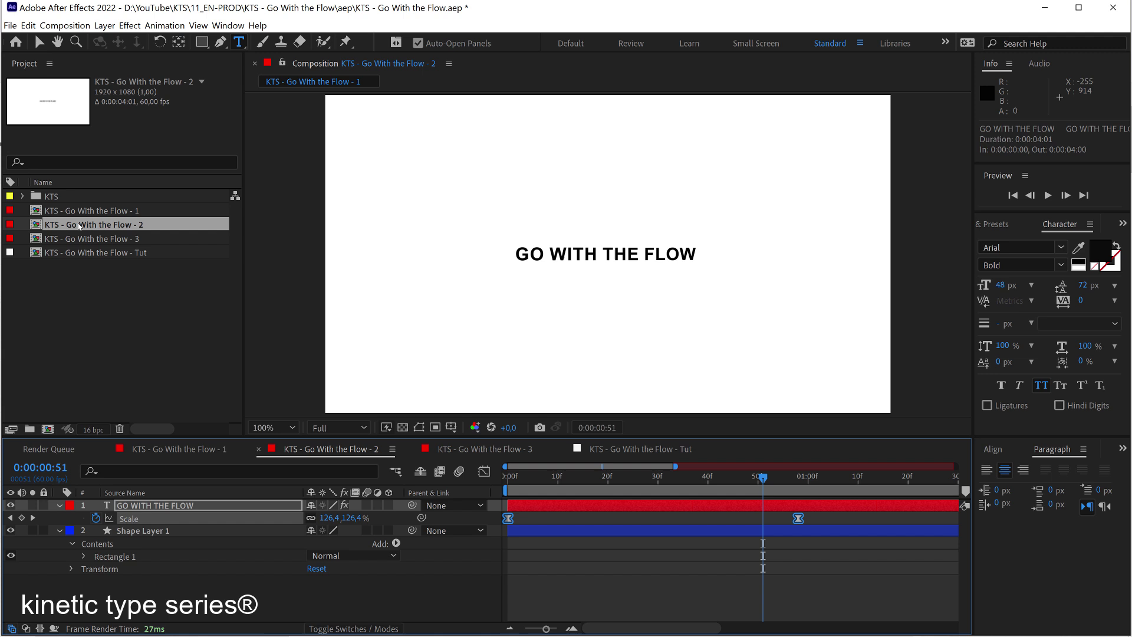
key("space")
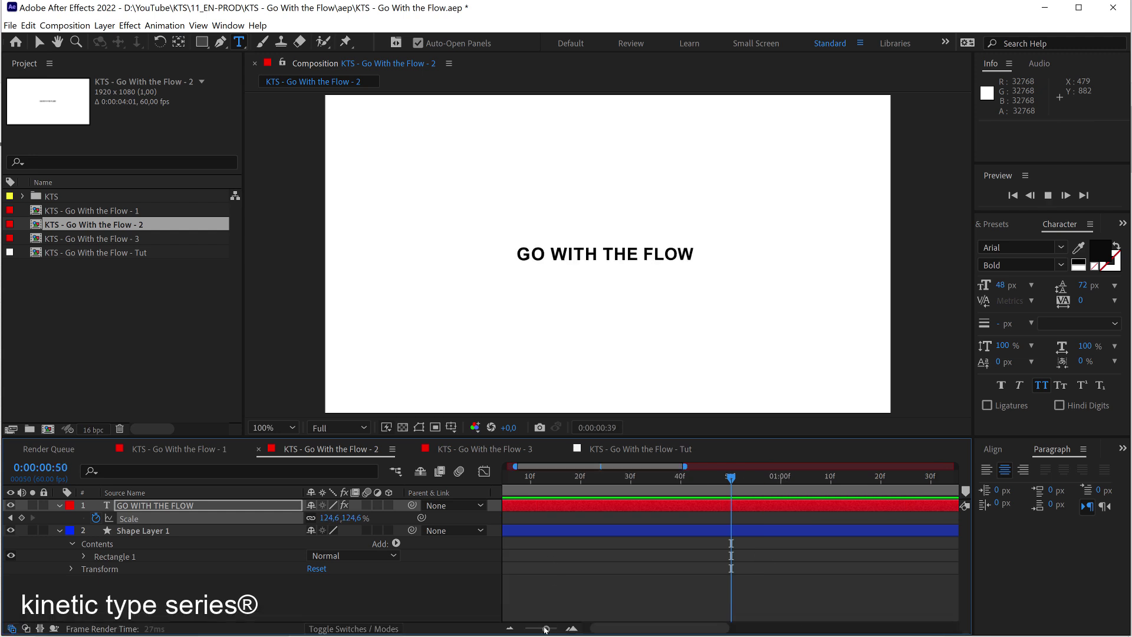
left_click(490, 449)
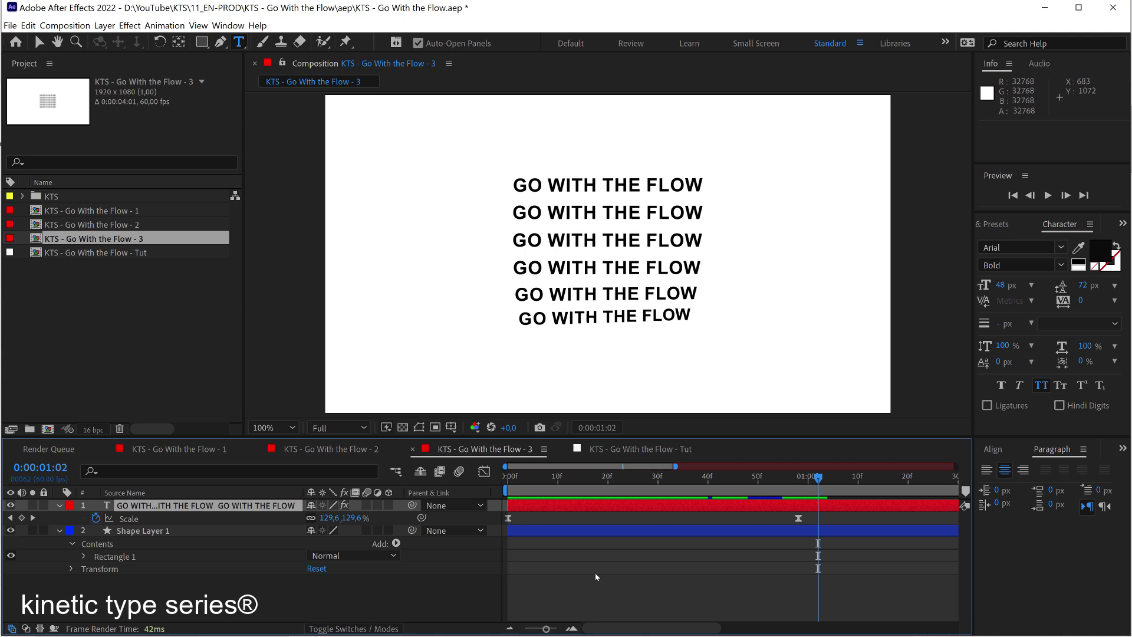
left_click_drag(552, 630, 531, 630)
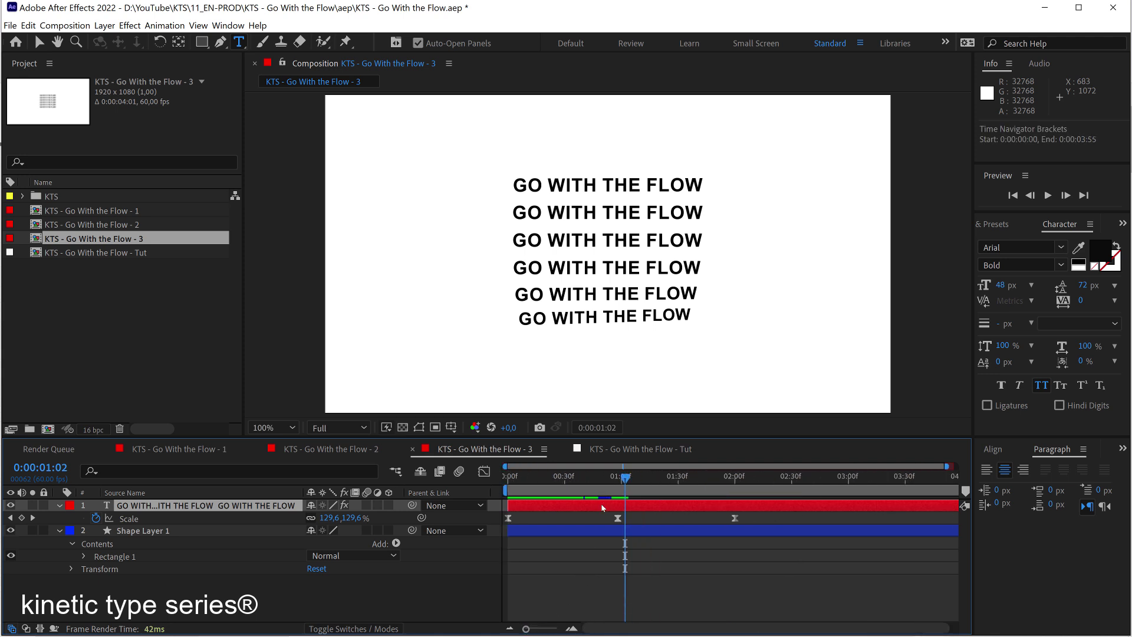
double_click(602, 508)
left_click_drag(787, 483, 826, 486)
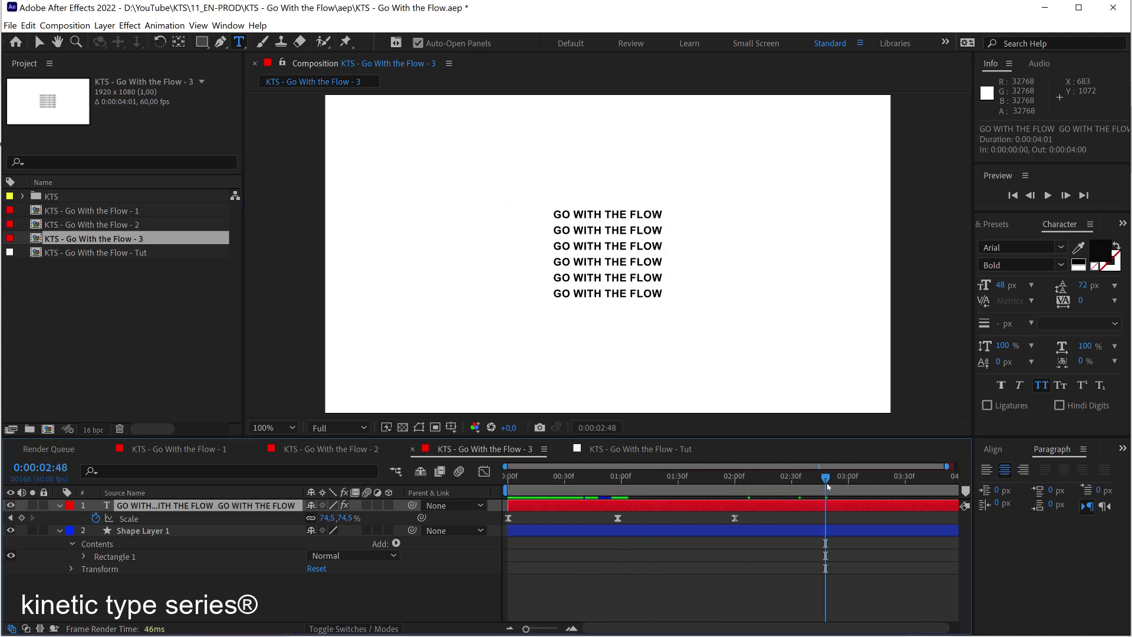
key("space")
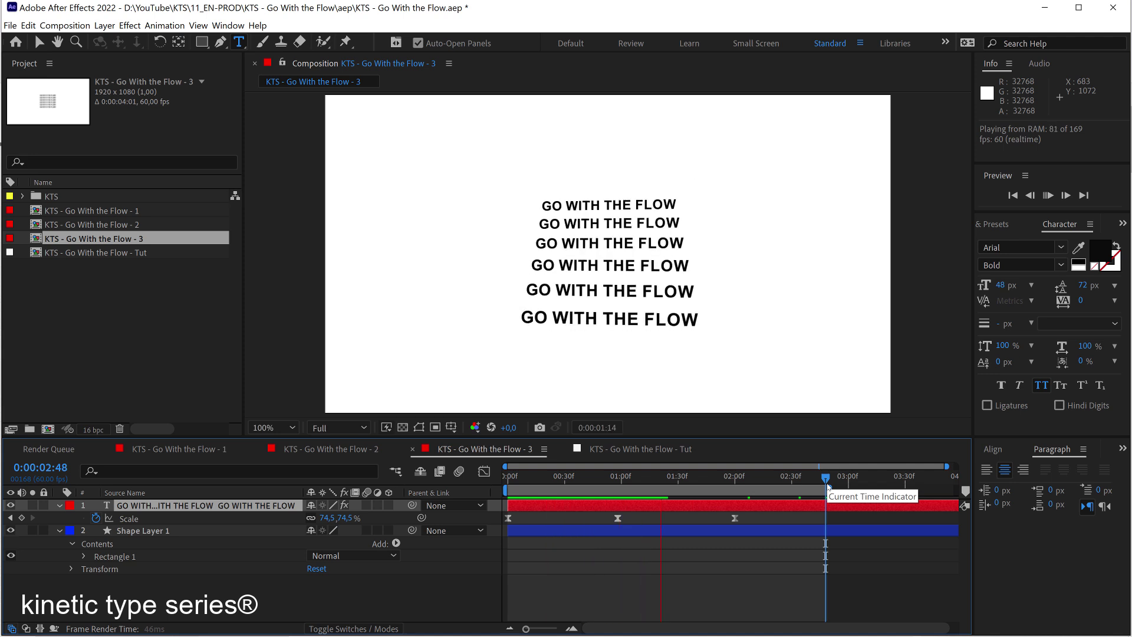
key("shift+comma")
key("shift+comma")
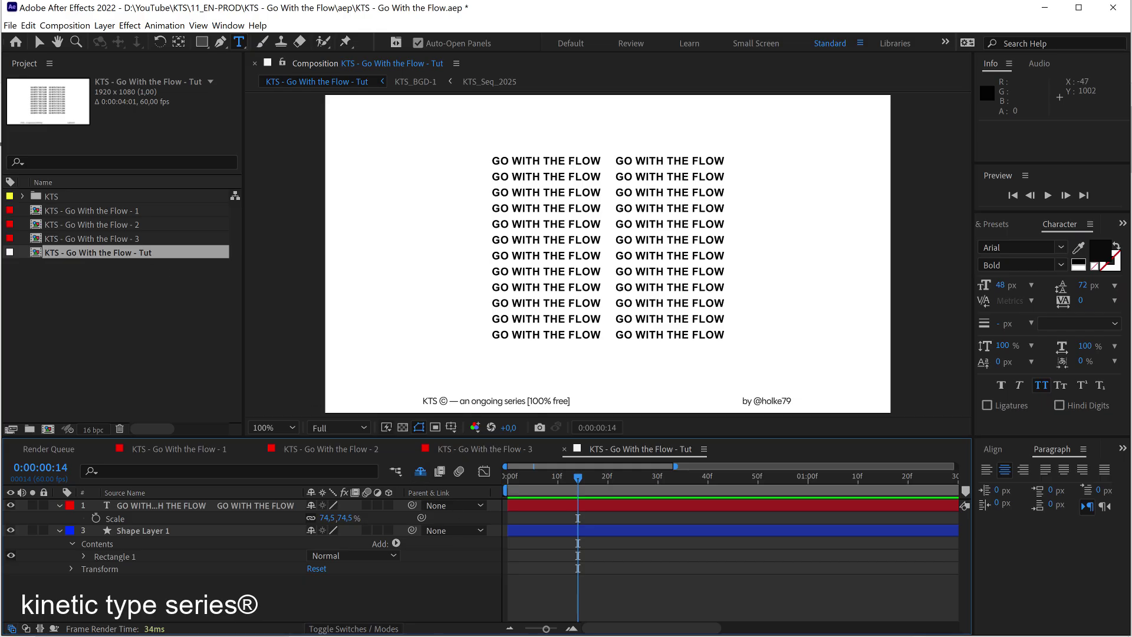
- View the TextDelay page on aescripts.com in Firefox, then return to the Tut grid text
mouse_move(802, 629)
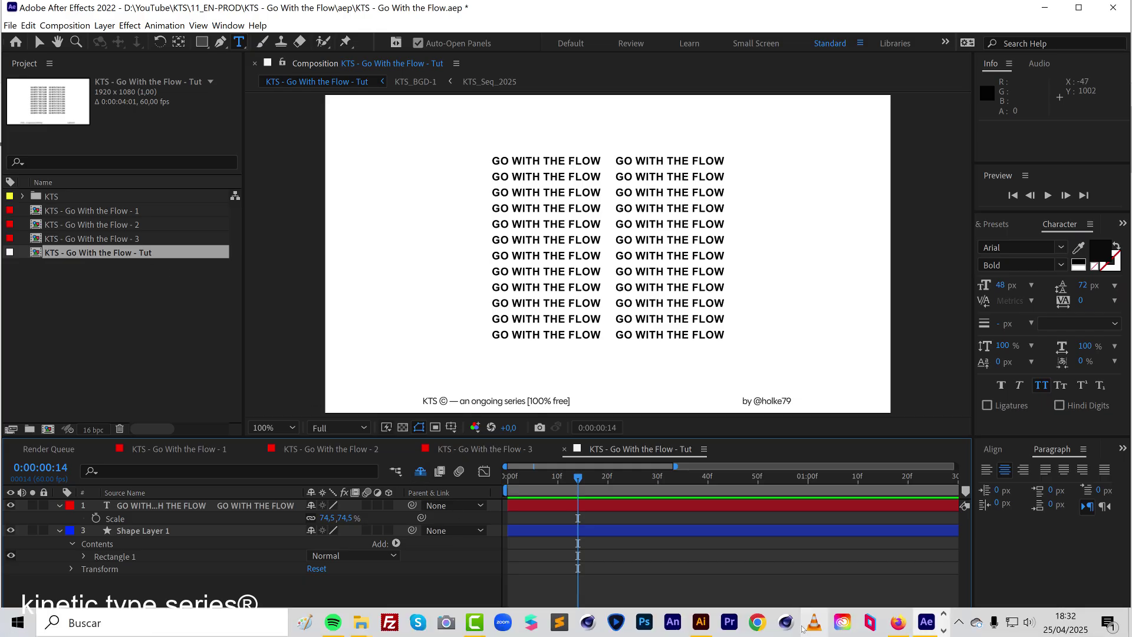
left_click(898, 622)
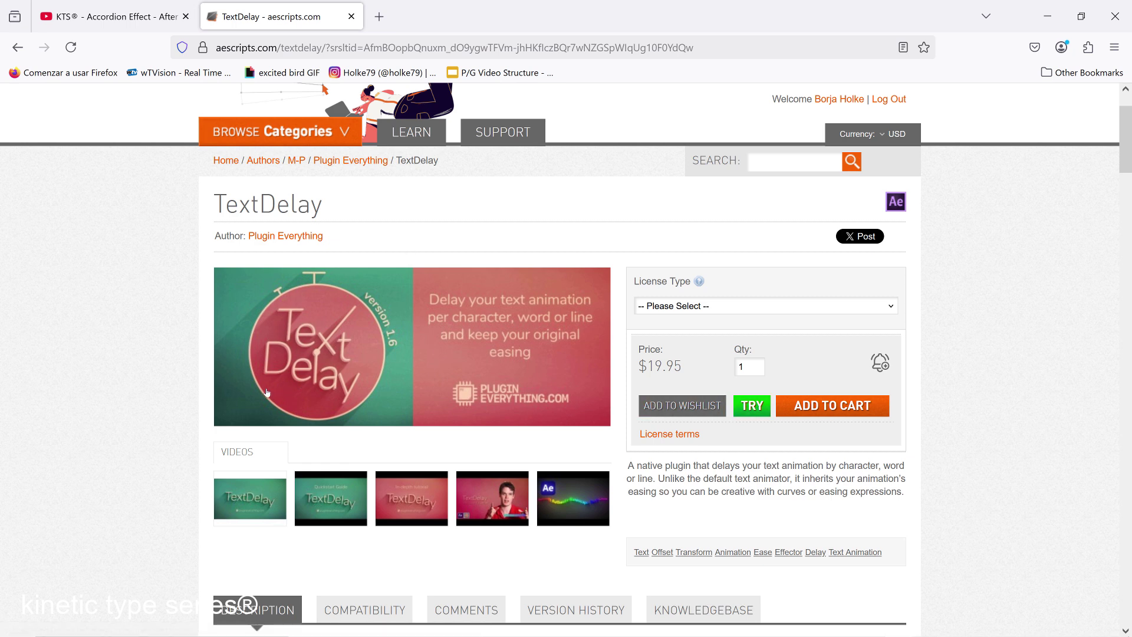
left_click(1055, 16)
double_click(144, 507)
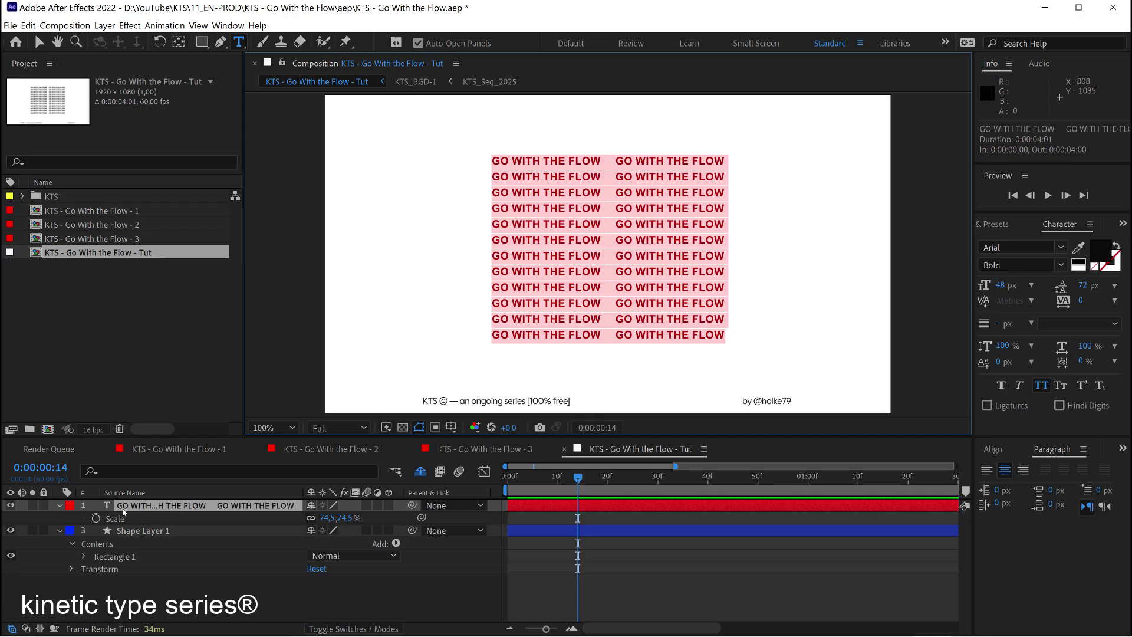
- Select the grid's first text line, then leave text editing
key("Escape")
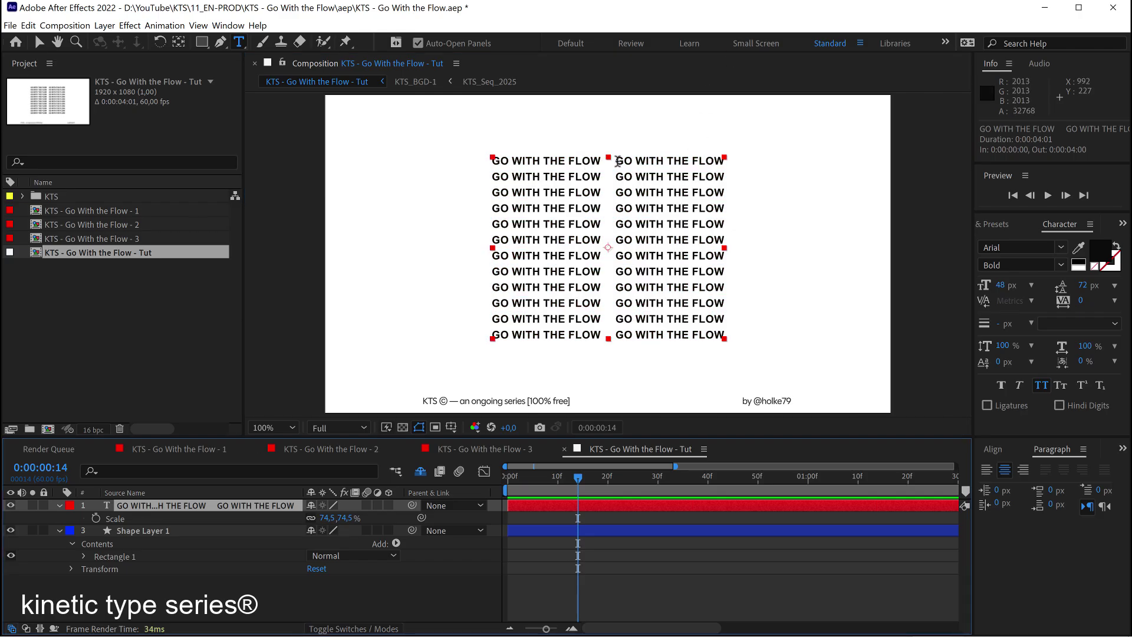
triple_click(554, 160)
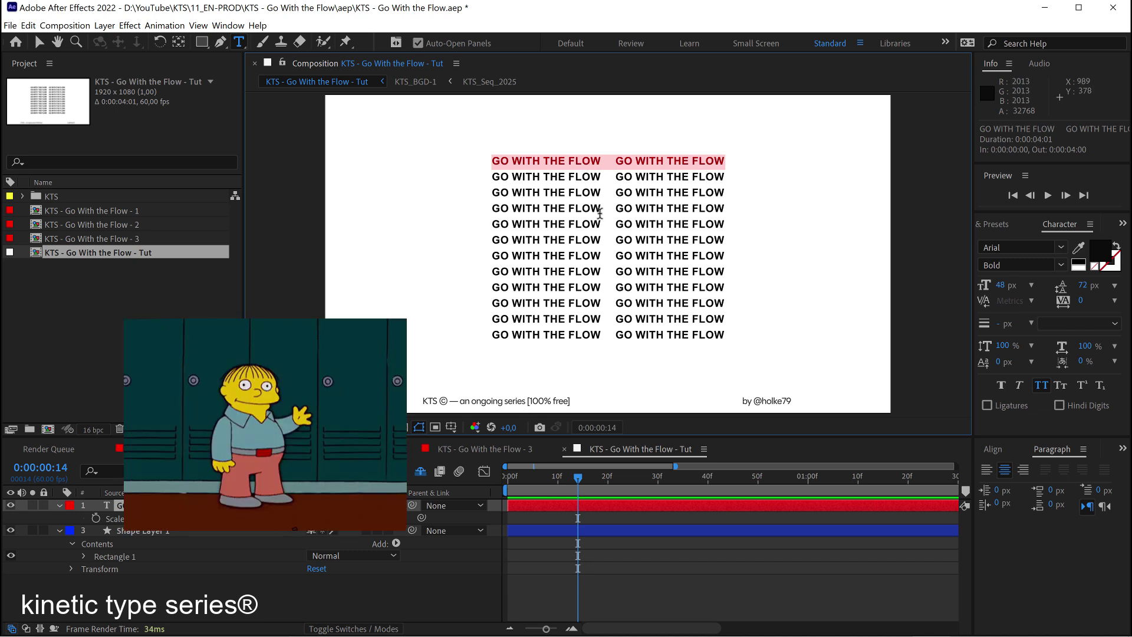
key("Escape")
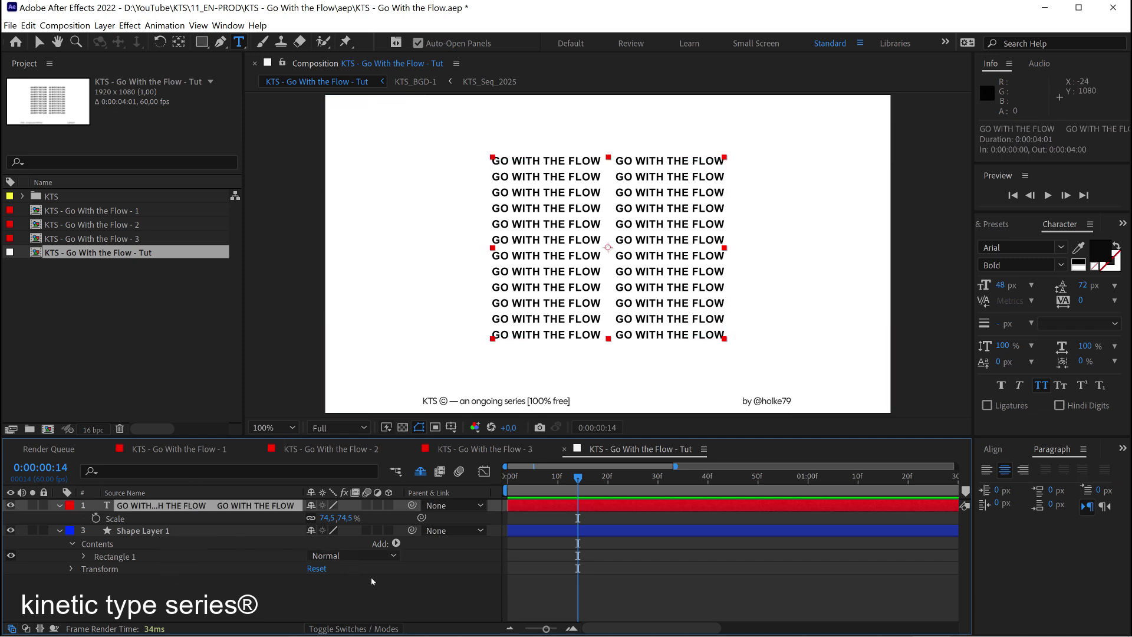
- Undo a trial Pan Behind anchor move and centre the anchor with Ctrl+Alt+Home
key("y")
left_click_drag(608, 247, 554, 287)
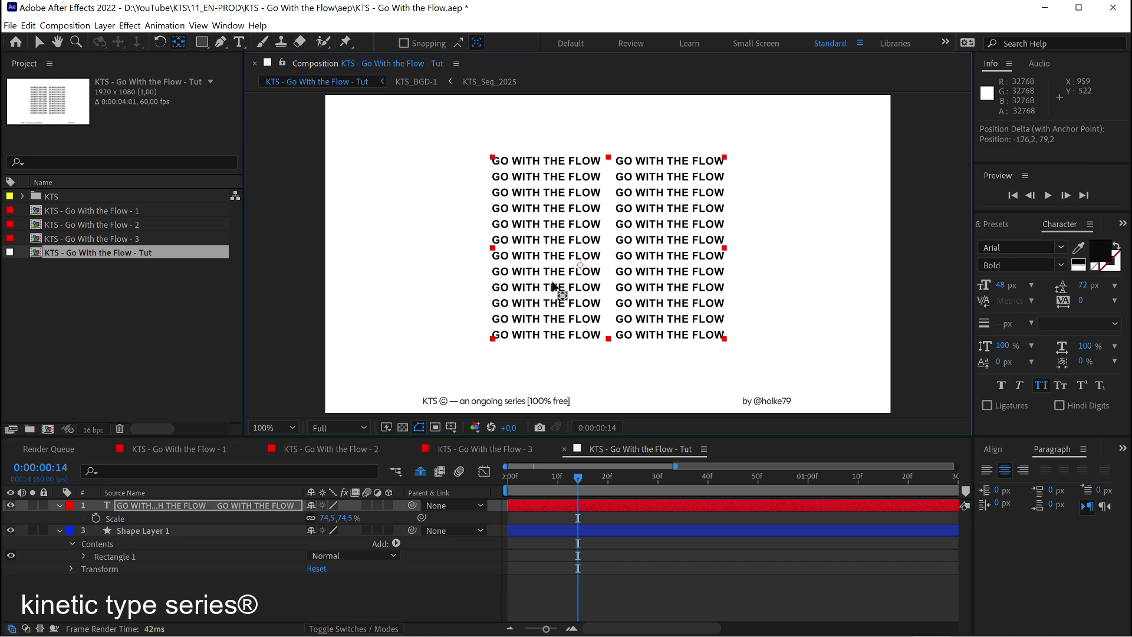
left_click(172, 588)
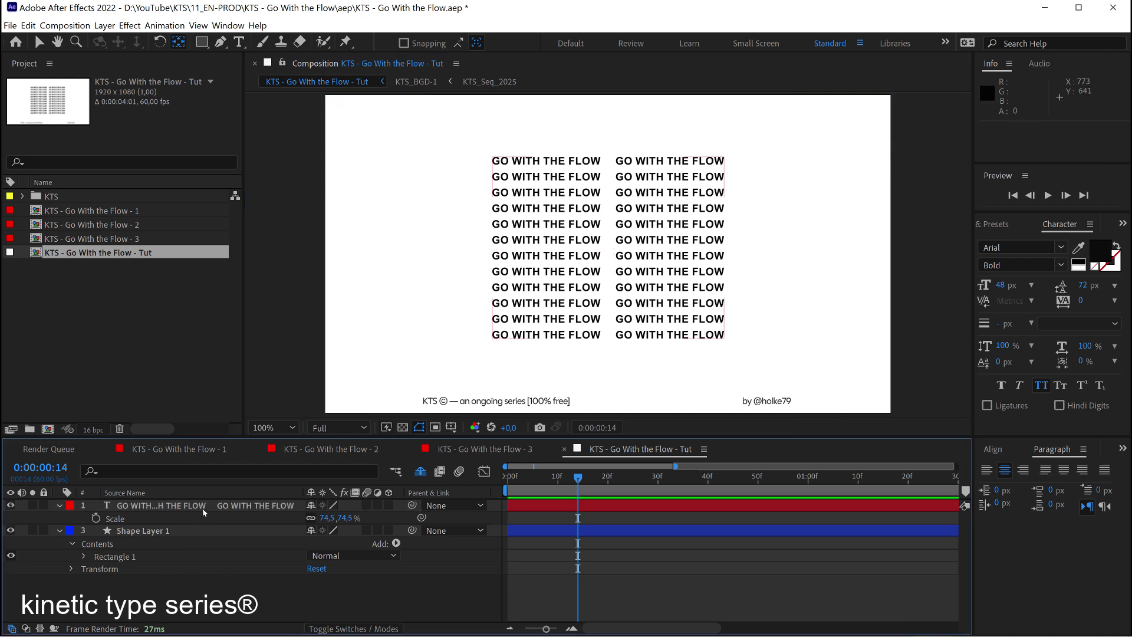
left_click(207, 508)
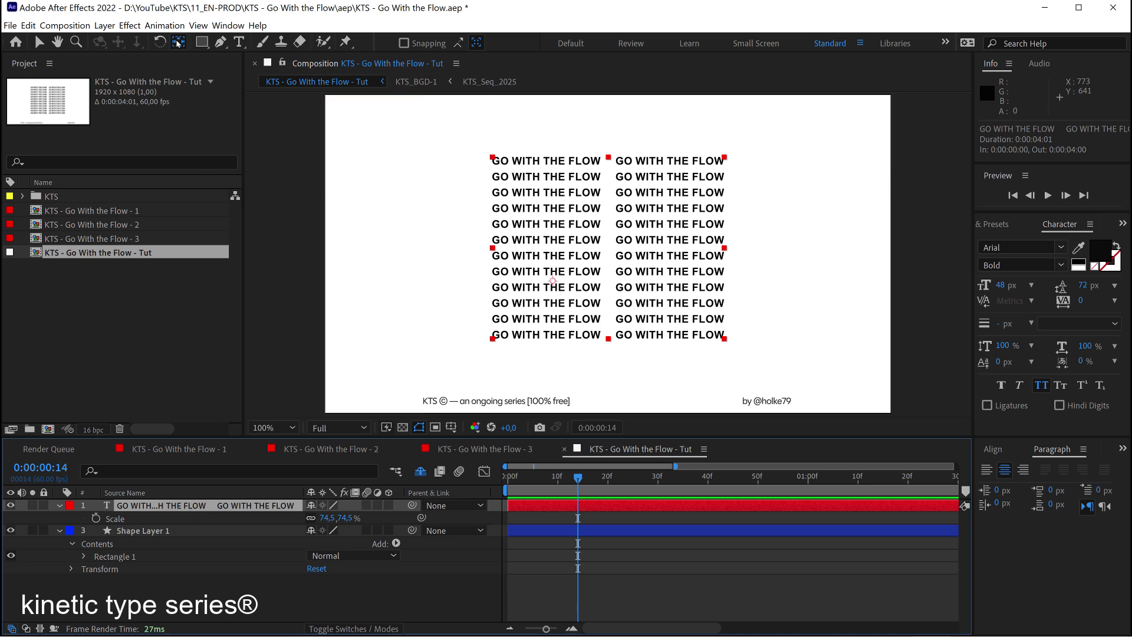
key("ctrl+z")
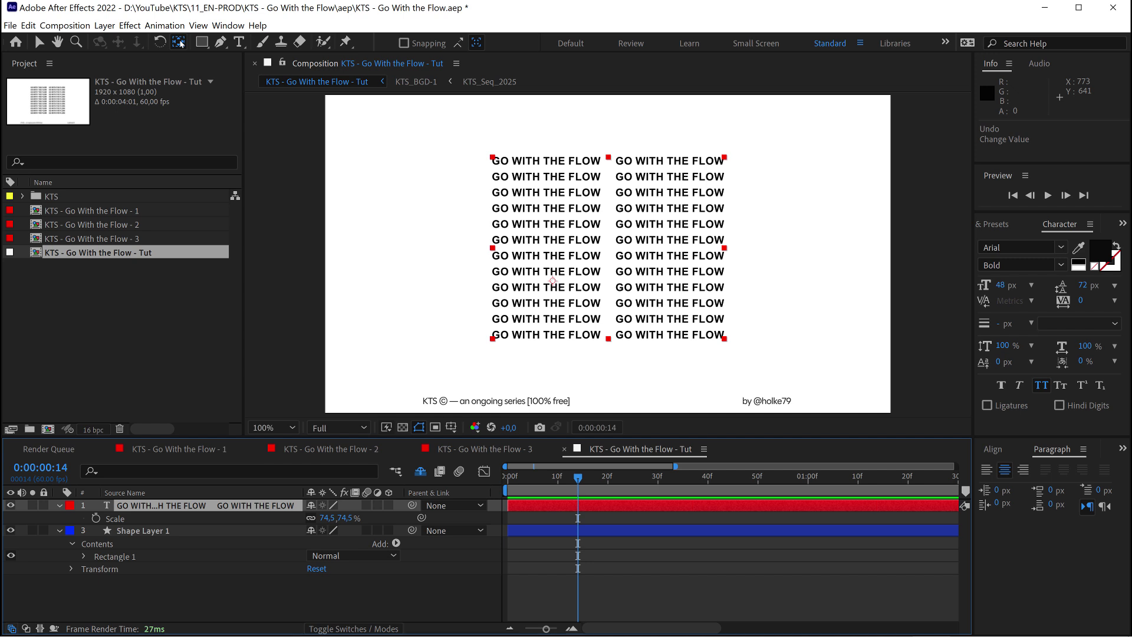
key("ctrl+alt+Home")
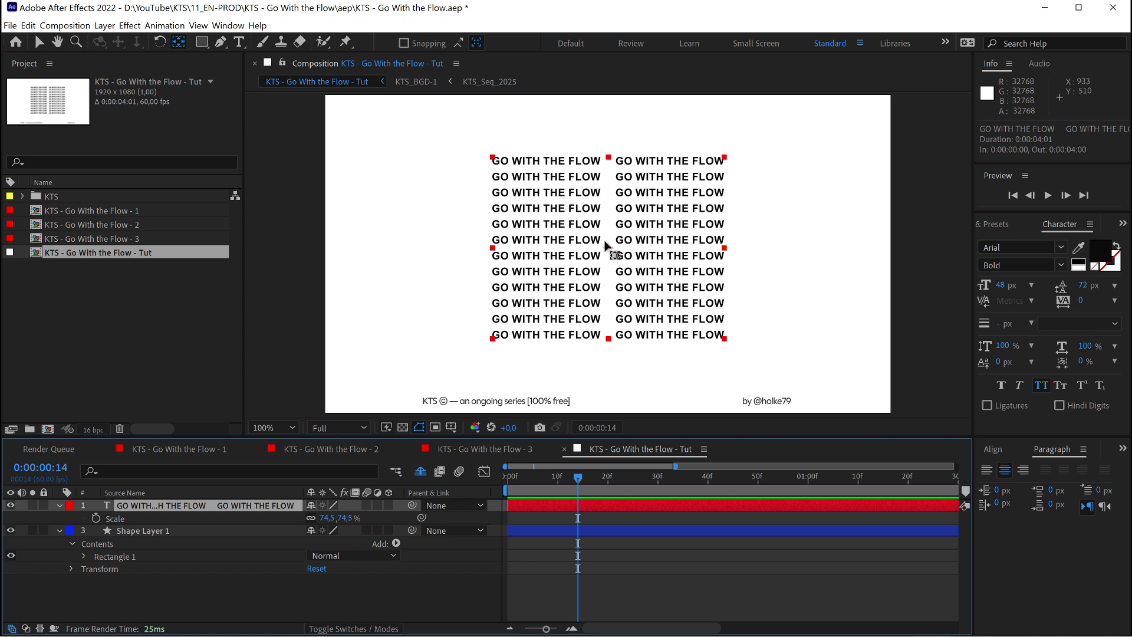
left_click_drag(523, 476, 507, 479)
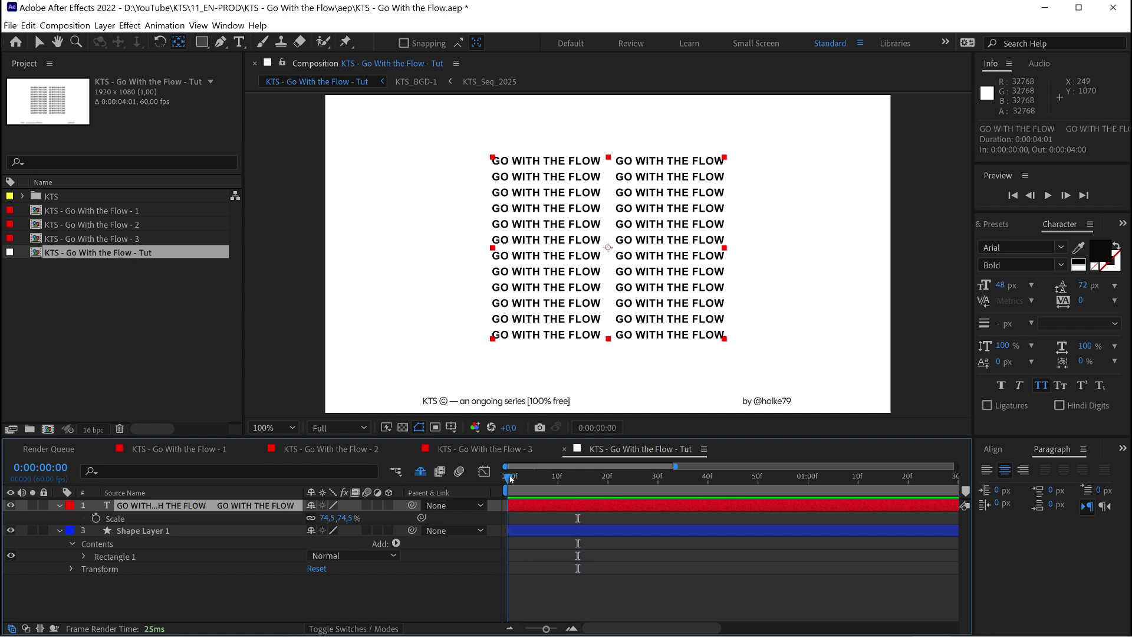
- Keyframe Scale at 0:00 (74.5%) and set it to 100% at the one-second mark
left_click(97, 519)
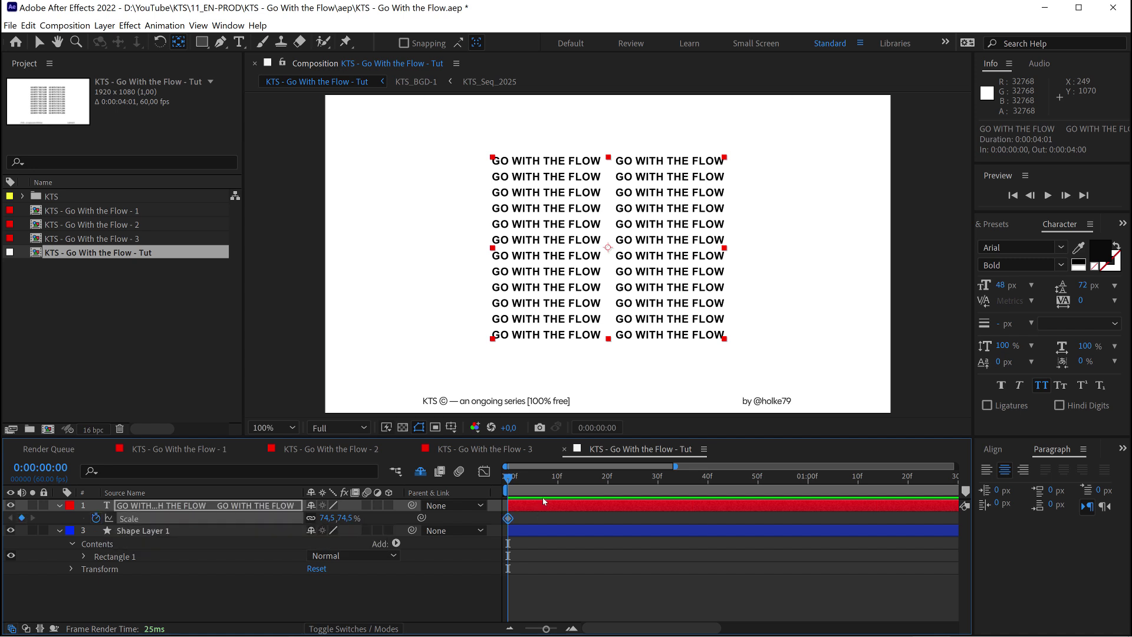
key("space")
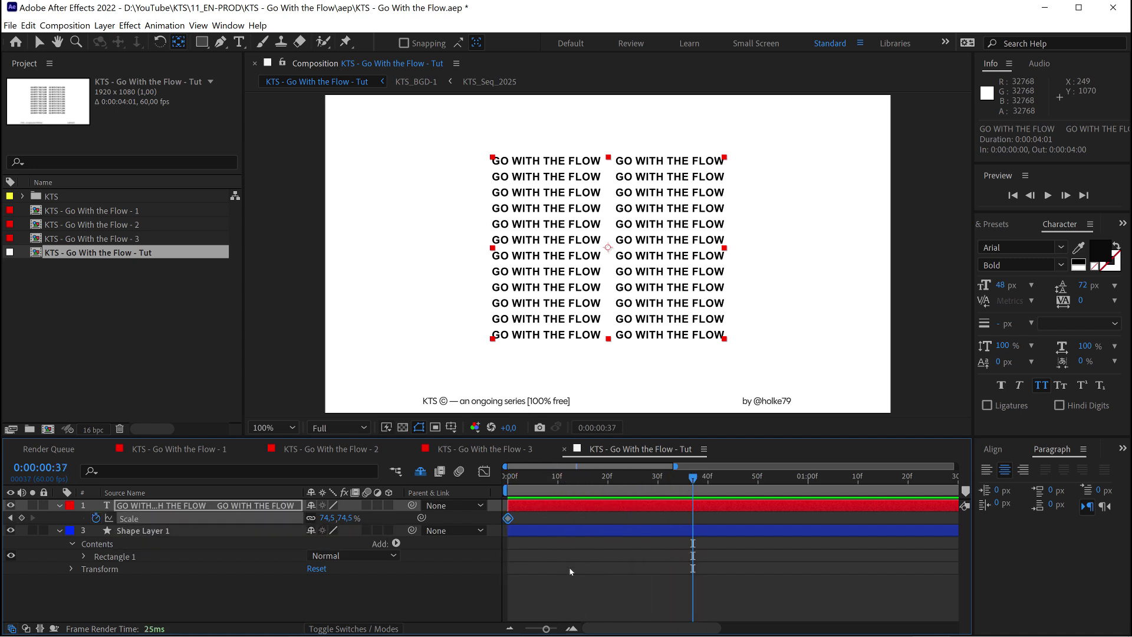
left_click_drag(545, 630, 527, 629)
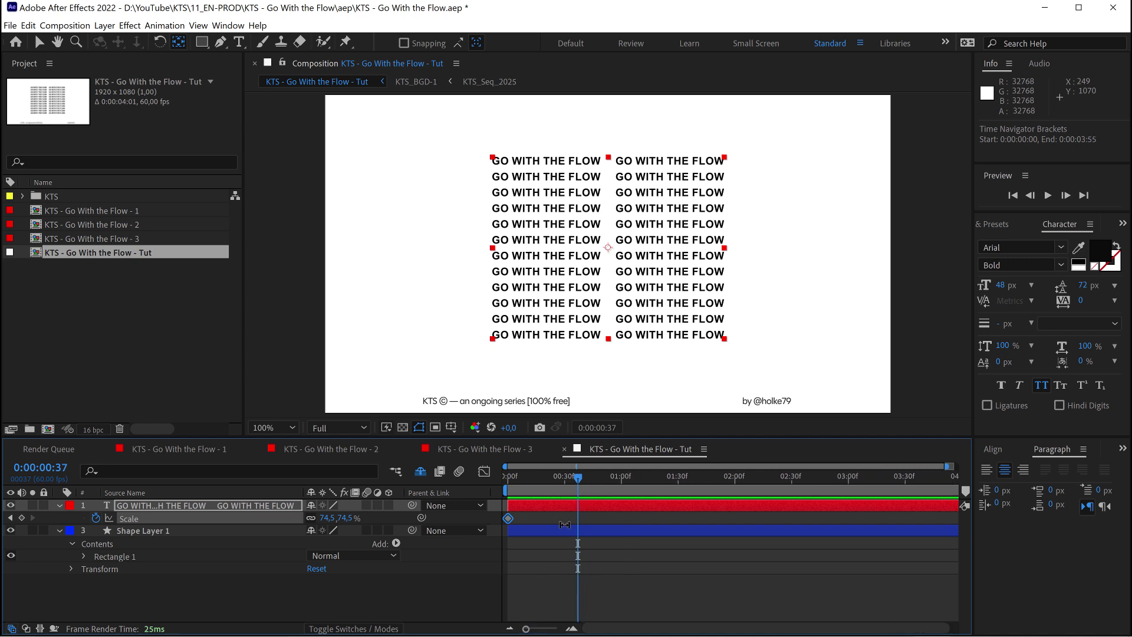
left_click(621, 483)
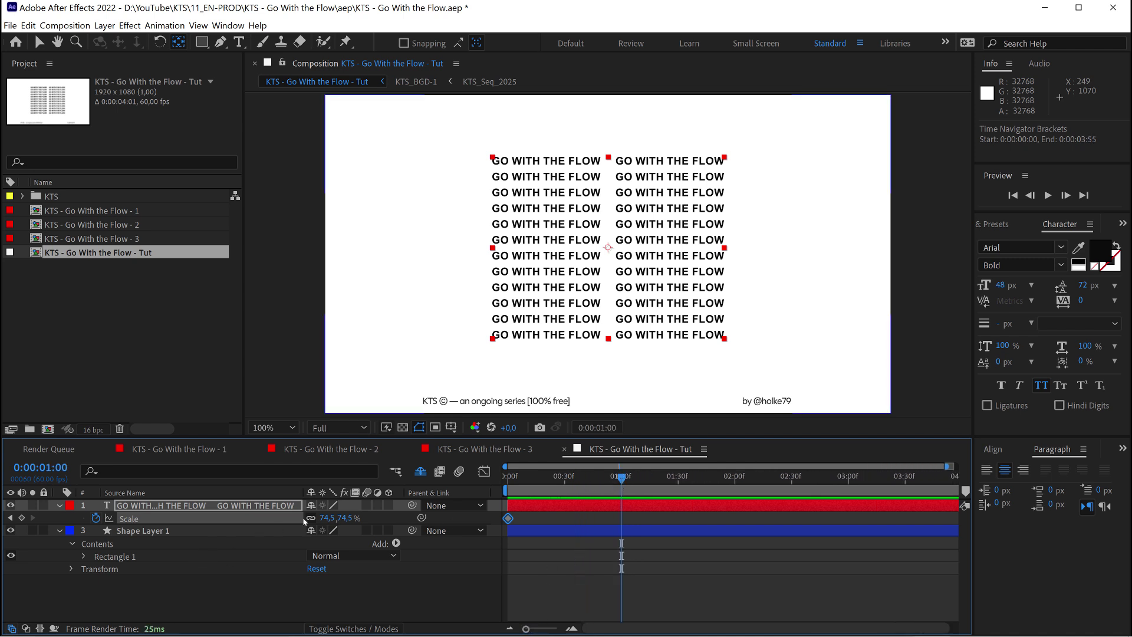
left_click(328, 518)
type("10")
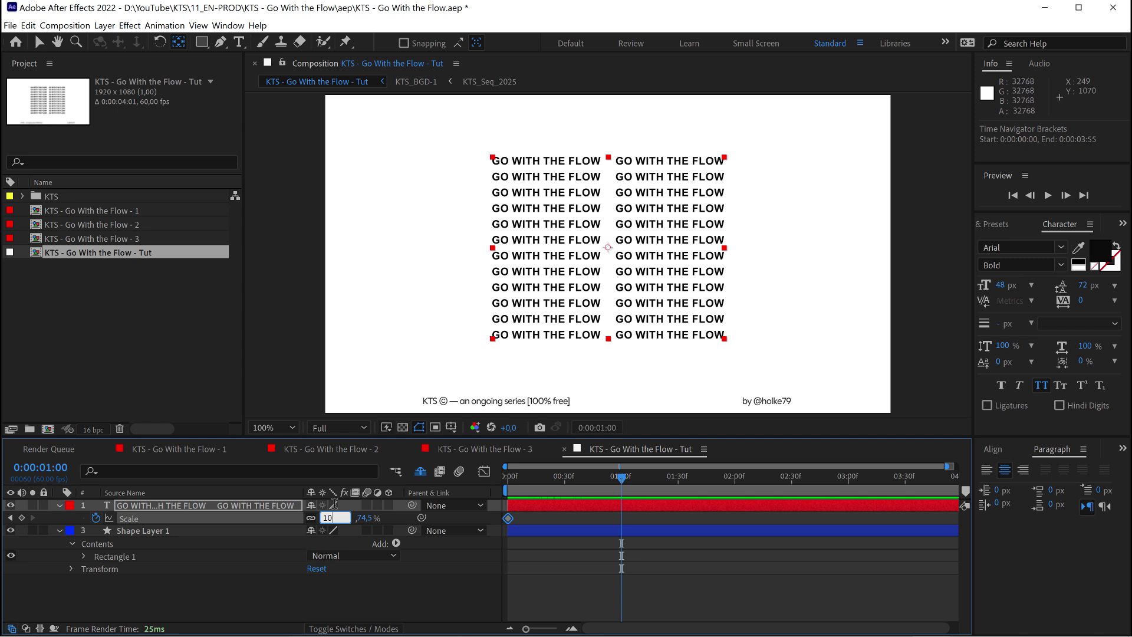
type("0")
key("Return")
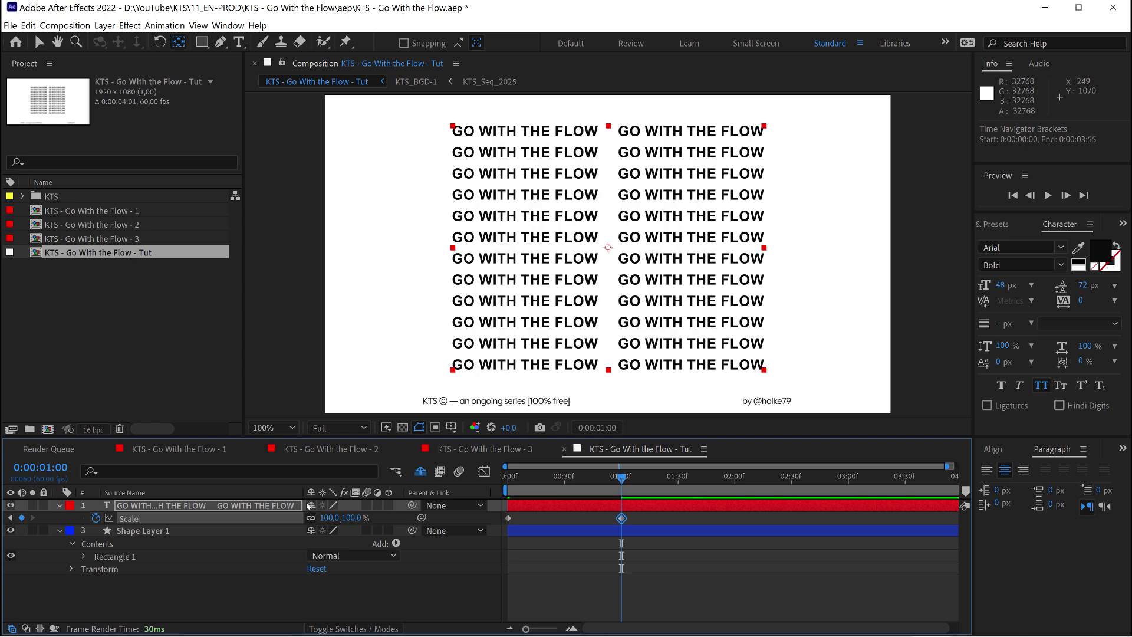
- Copy the 74.5% starting Scale keyframe and paste it at 2:00
left_click(736, 484)
left_click_drag(534, 523, 498, 513)
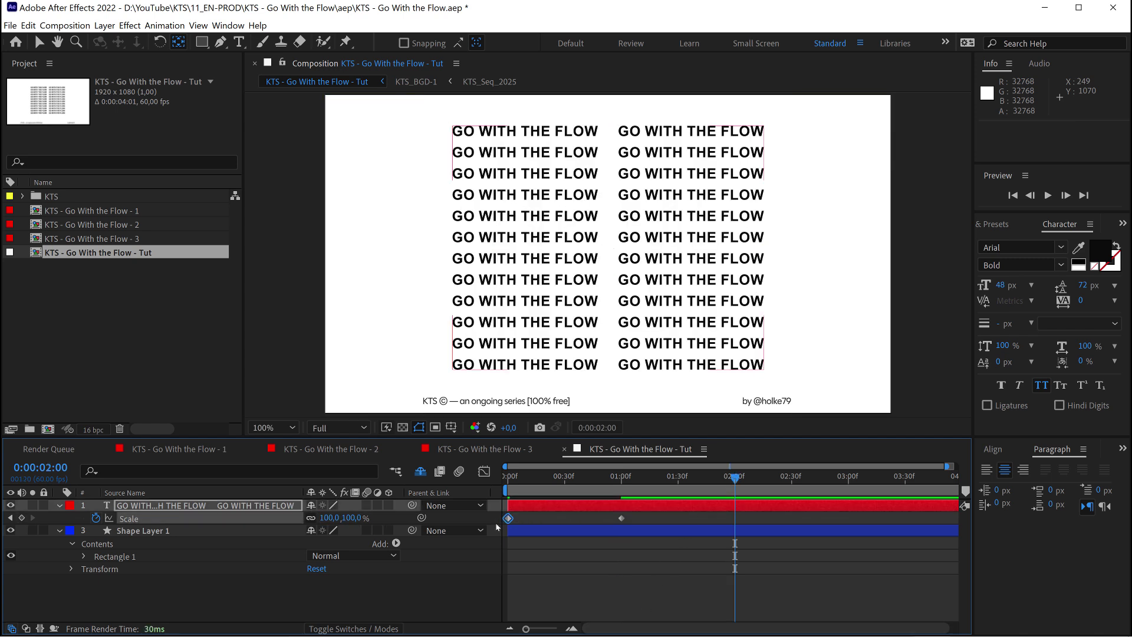
key("ctrl+c")
key("ctrl+v")
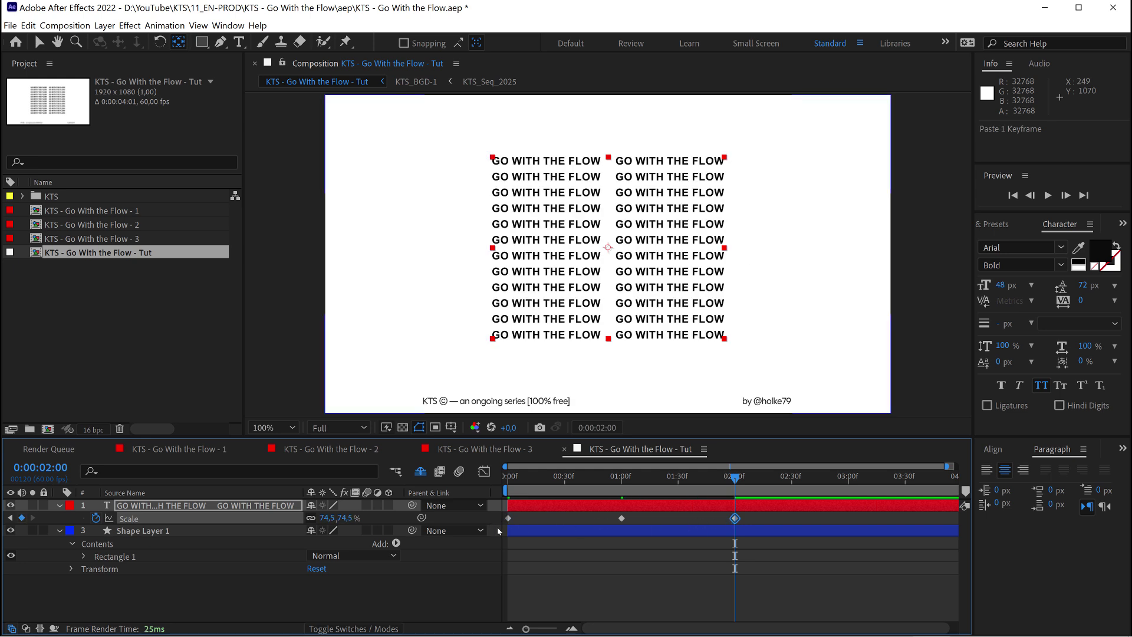
left_click(605, 478)
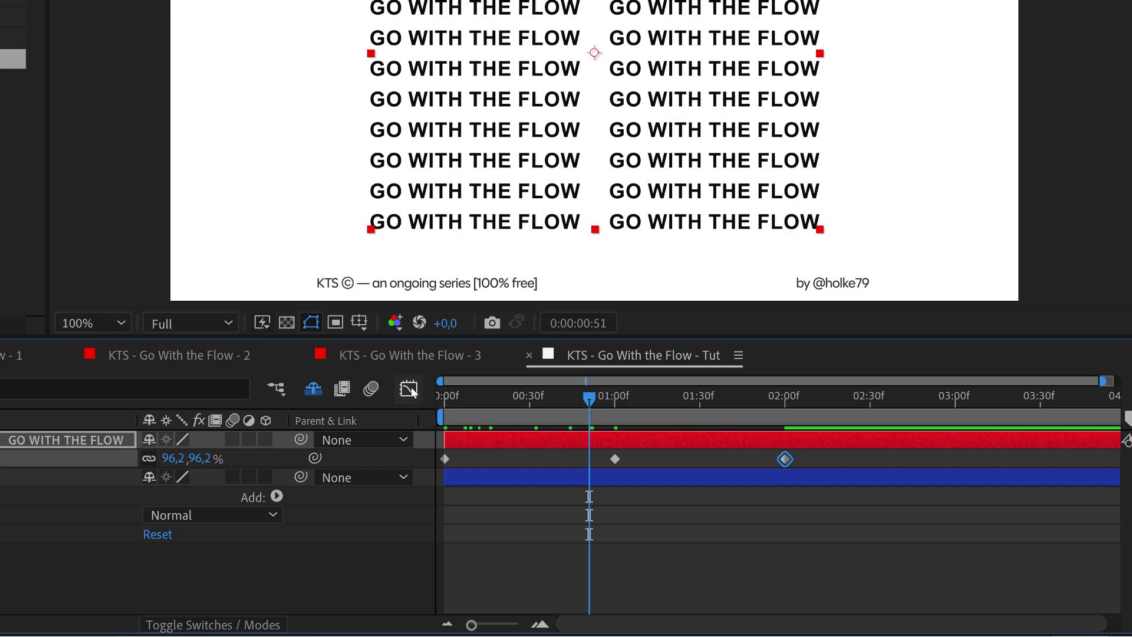
- Apply Easy Ease to all three Scale keyframes in the Graph Editor
left_click(410, 389)
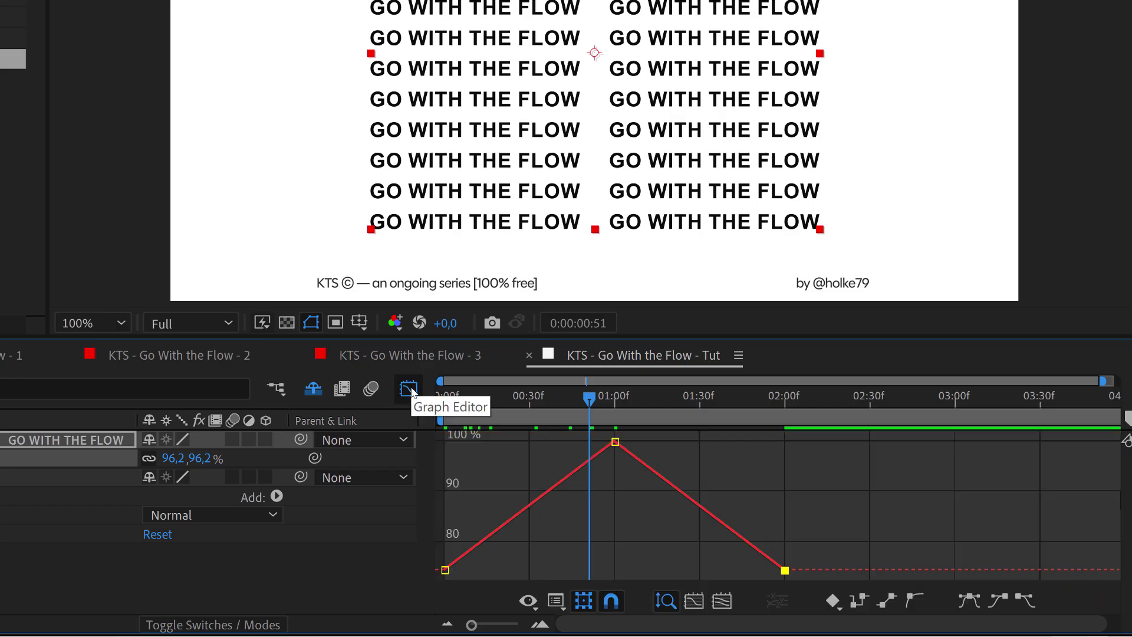
left_click_drag(885, 442, 728, 582)
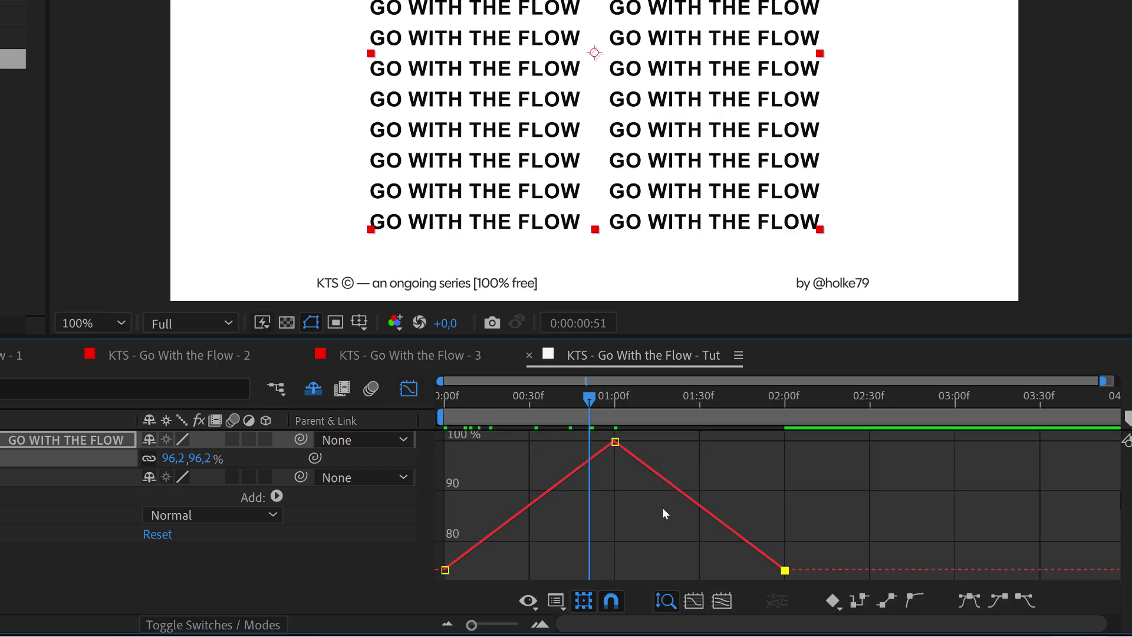
left_click_drag(663, 508, 590, 430)
left_click_drag(519, 495, 440, 572)
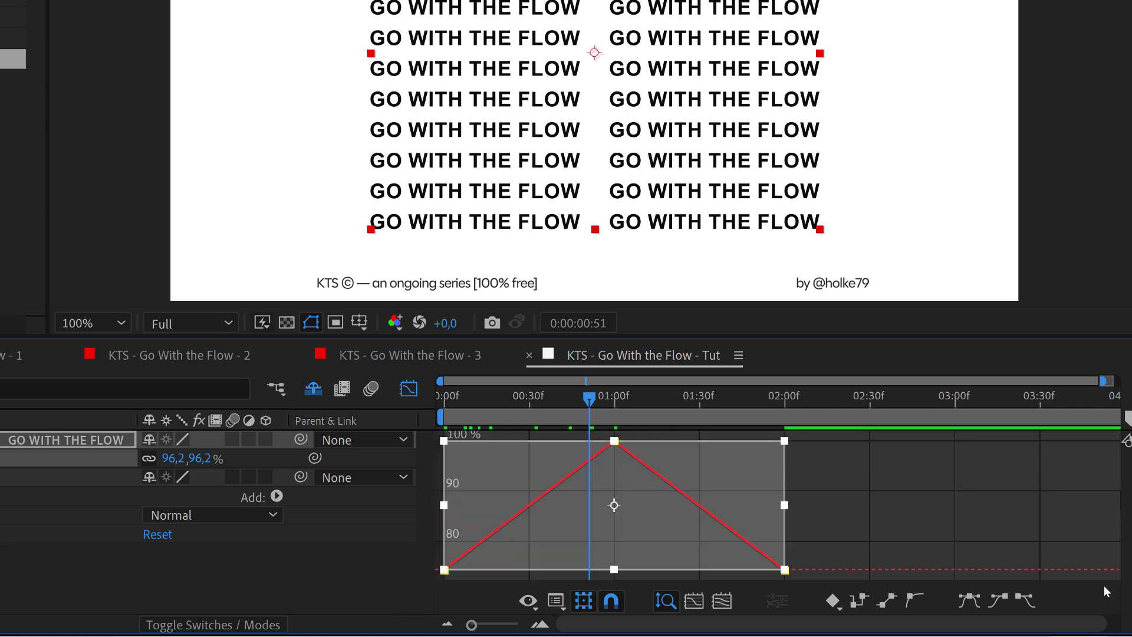
left_click(969, 602)
- Stretch the ease handles on the 2:00 and peak keyframes for a longer-held peak
left_click(784, 569)
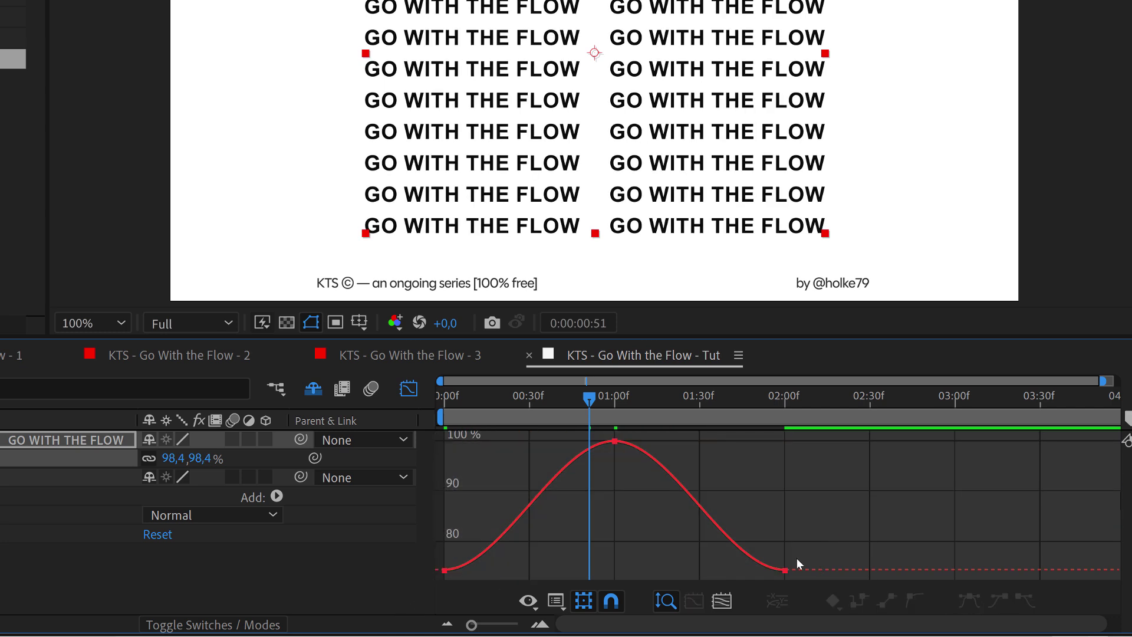
left_click_drag(728, 571, 653, 562)
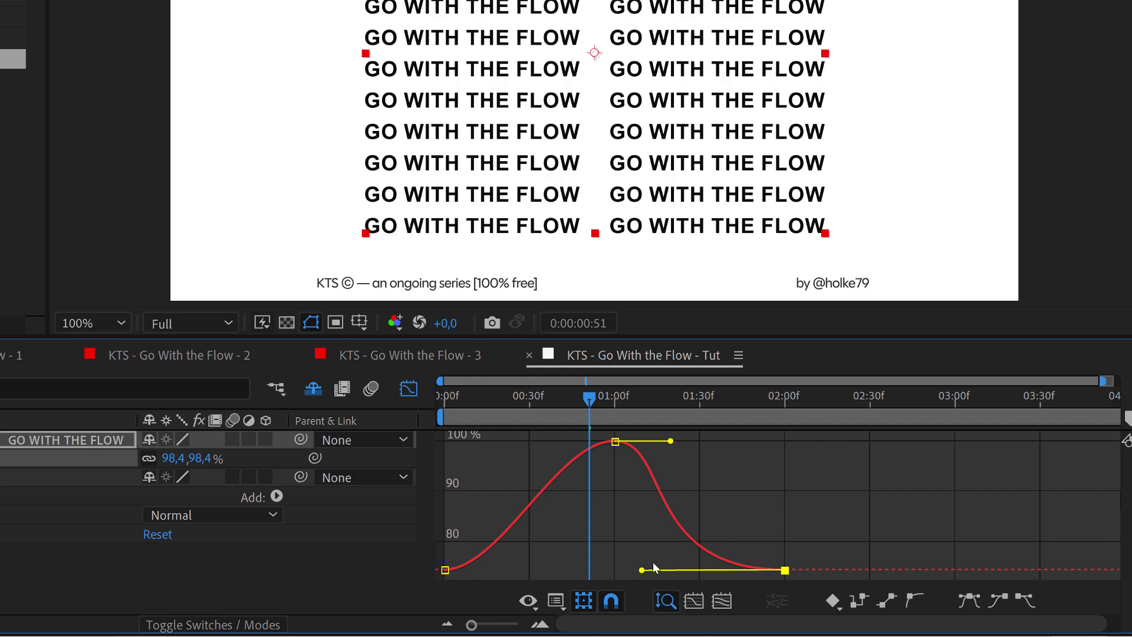
key("space")
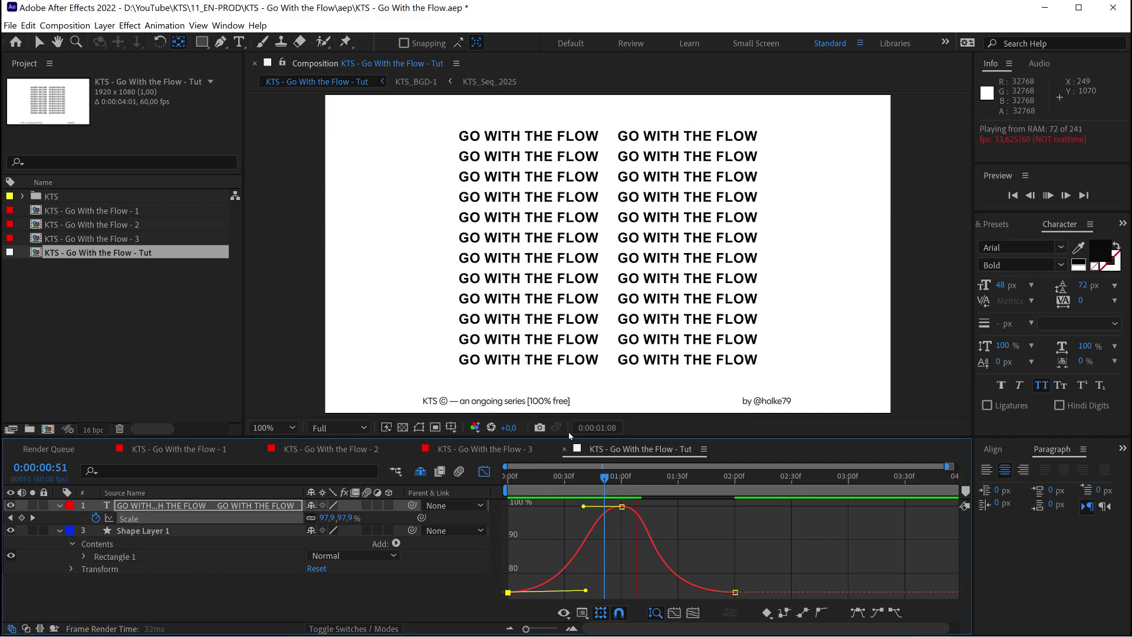
key("space")
left_click_drag(680, 537, 540, 510)
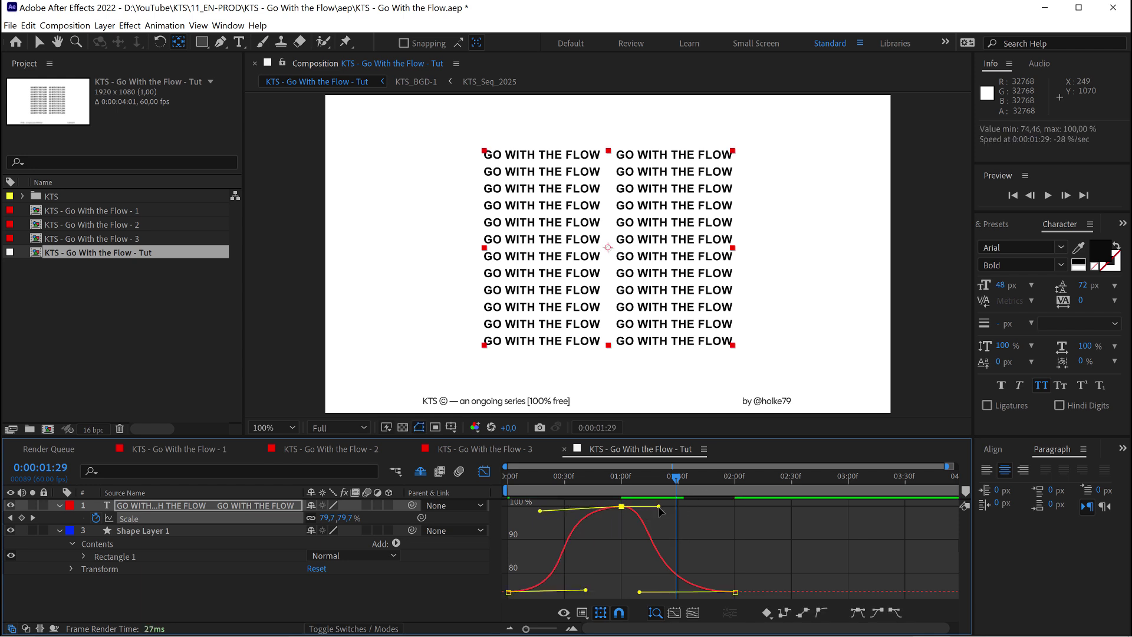
left_click_drag(659, 506, 671, 509)
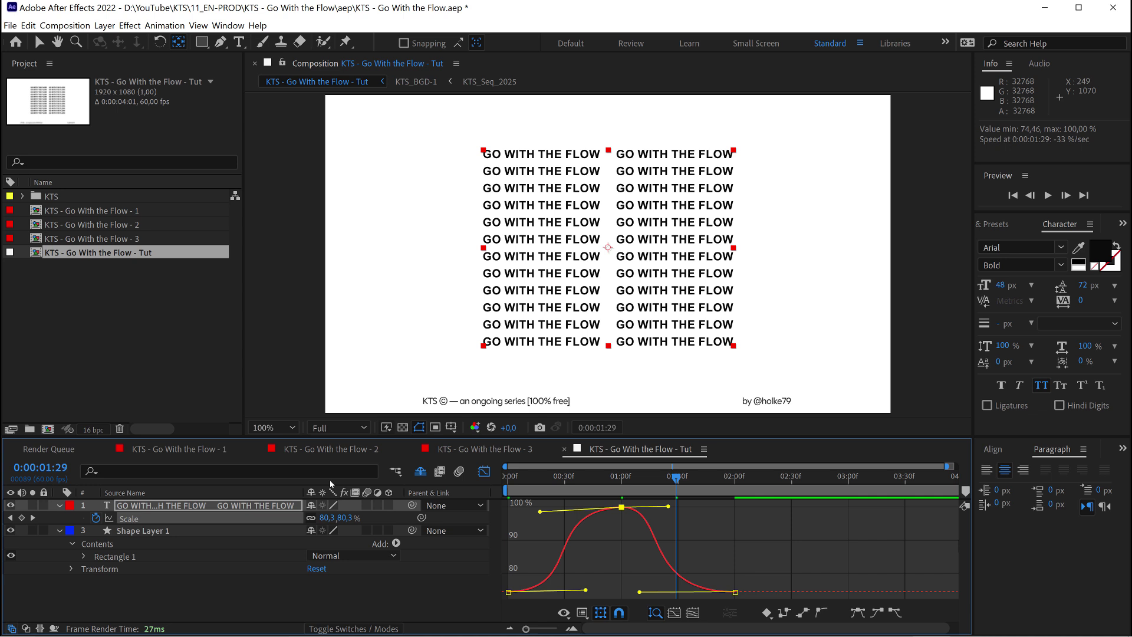
- Select the GO WITH THE FLOW layer and search Effects & Presets for 'text'
left_click(484, 471)
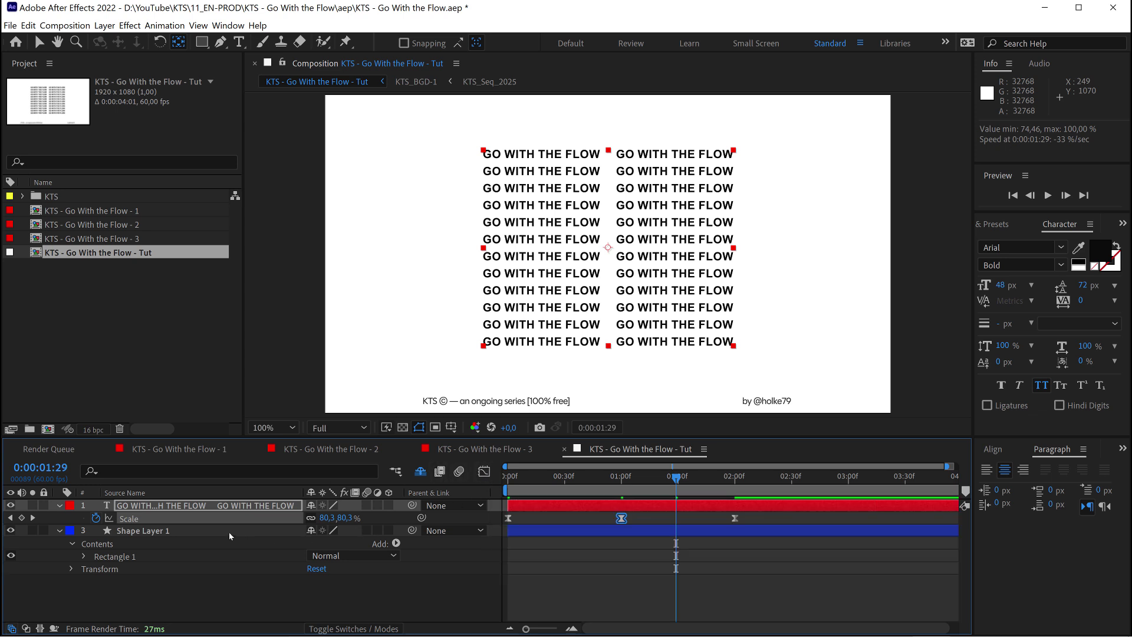
left_click(207, 509)
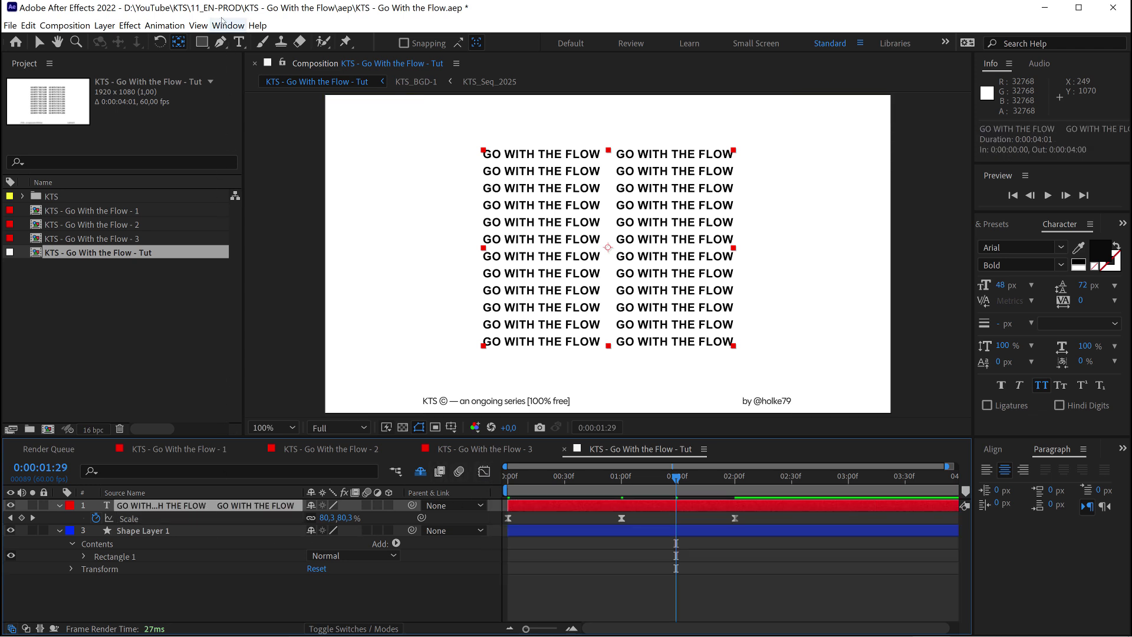
left_click(1005, 228)
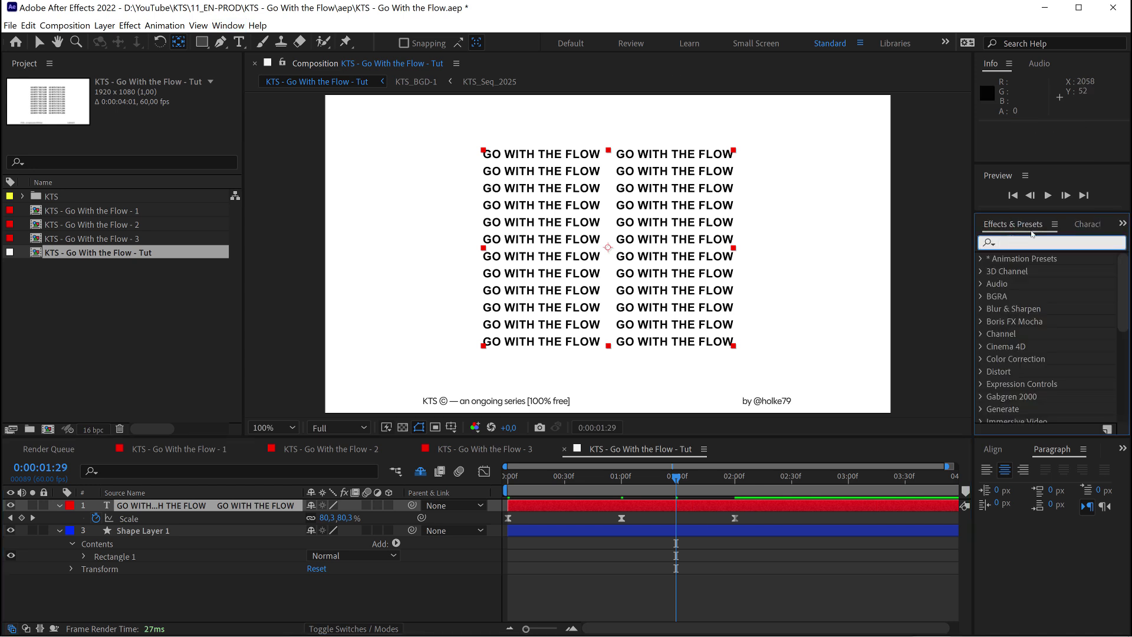
type("yexy")
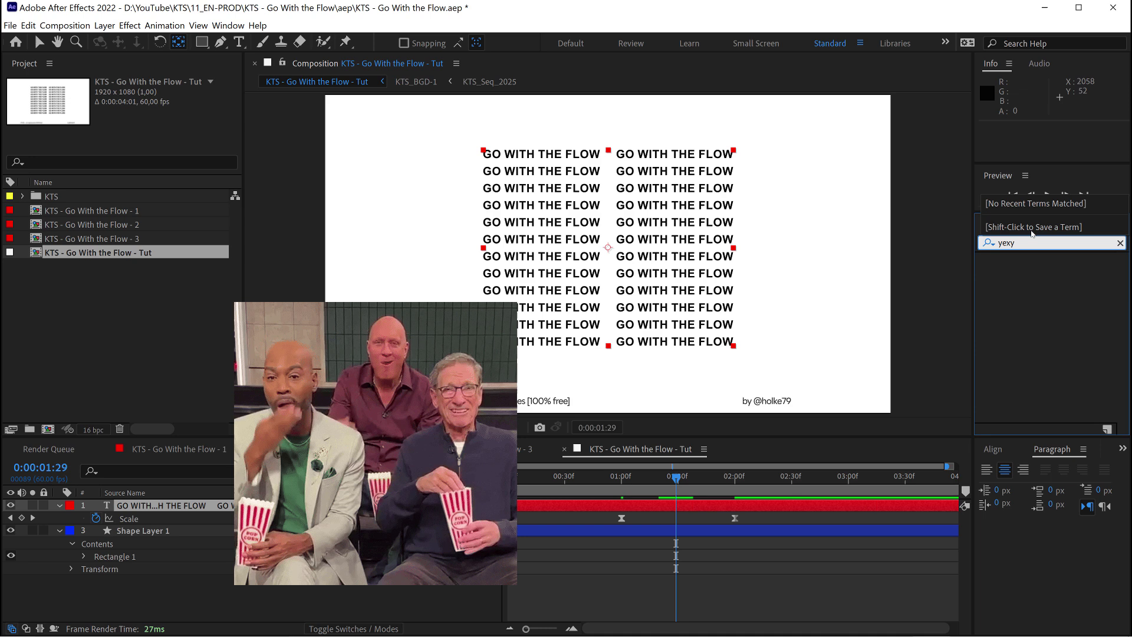
key("BackSpace")
key("BackSpace")
type("text")
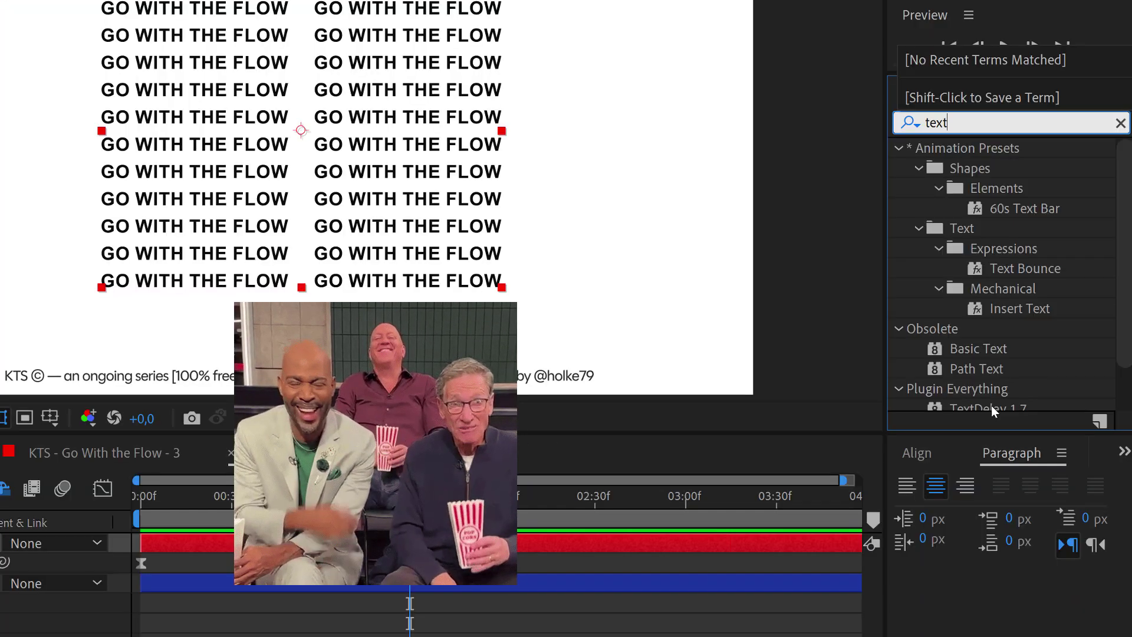
- Apply TextDelay 1.7 to the text layer by dragging it onto layer 1
left_click(992, 406)
scroll(996, 401, "down", 2)
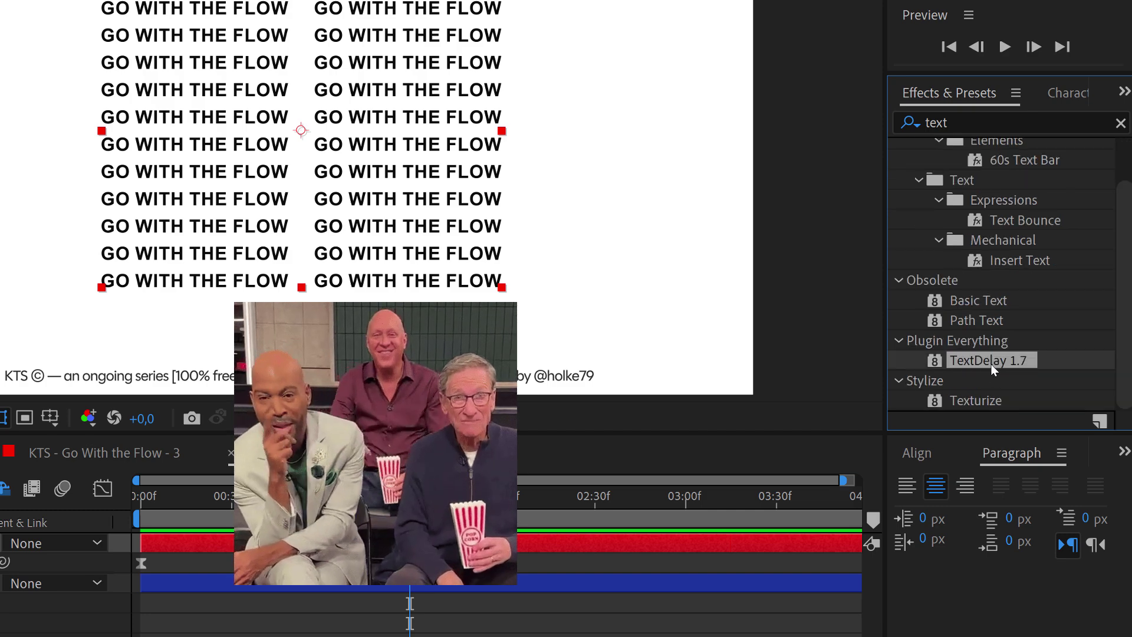
left_click_drag(993, 359, 399, 542)
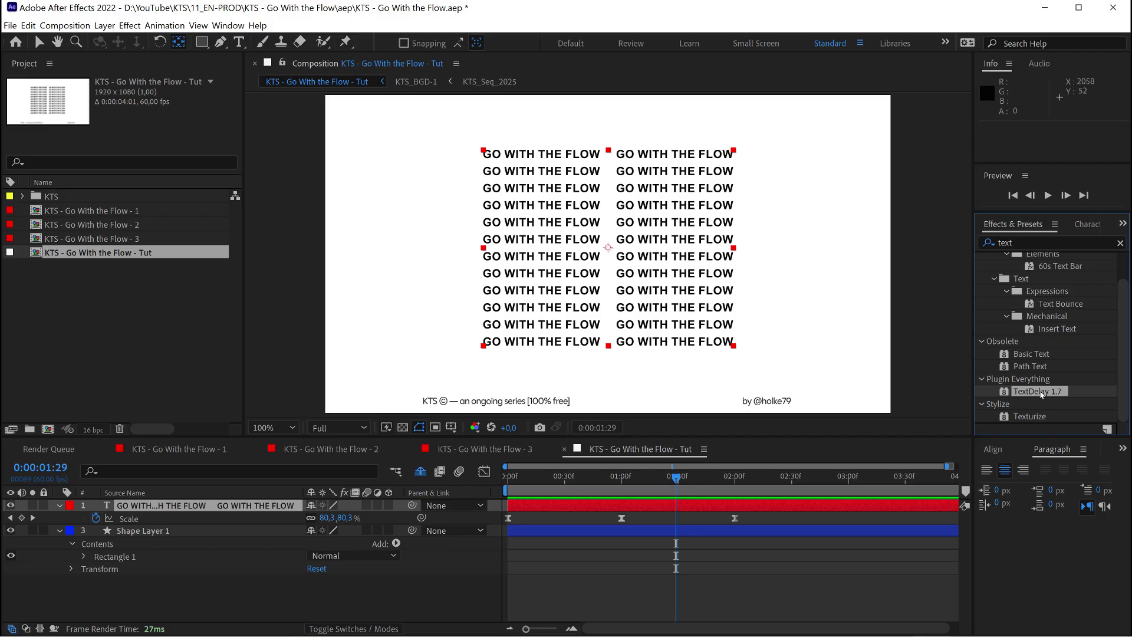
left_click_drag(667, 505, 667, 506)
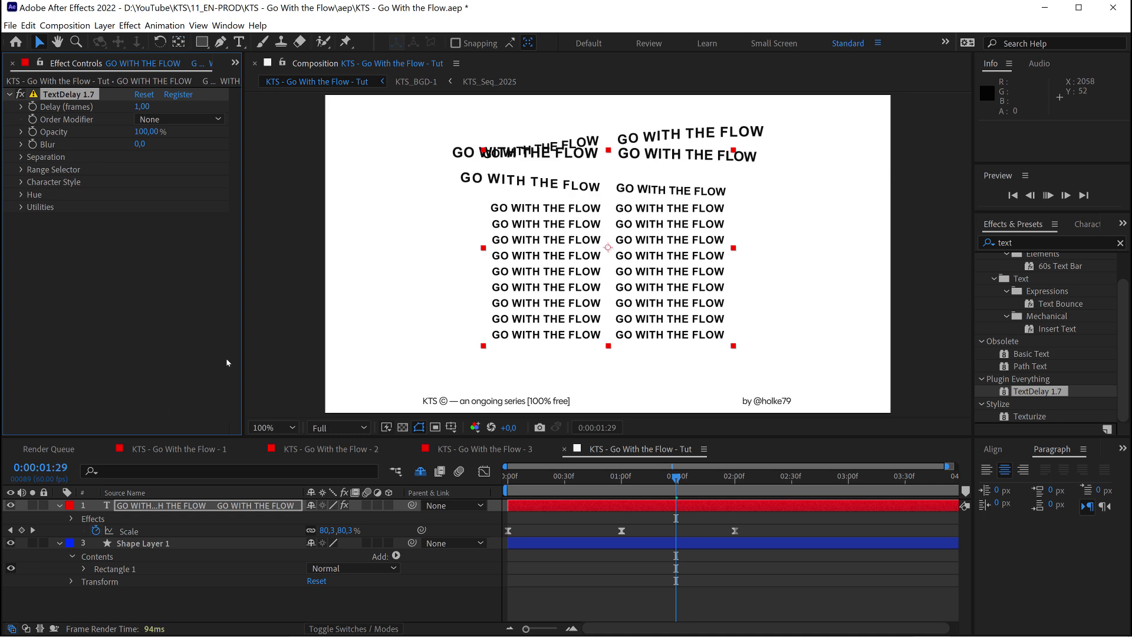
- Set TextDelay's Delay (frames) to 0,10 and preview the quicker line-by-line pulse
key("space")
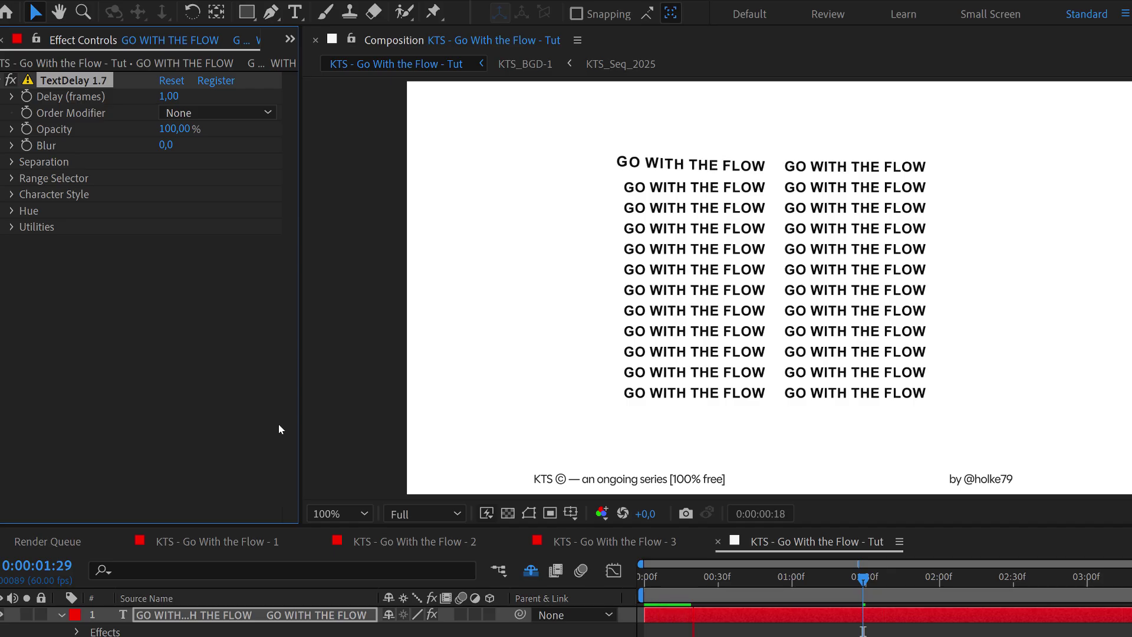
key("space")
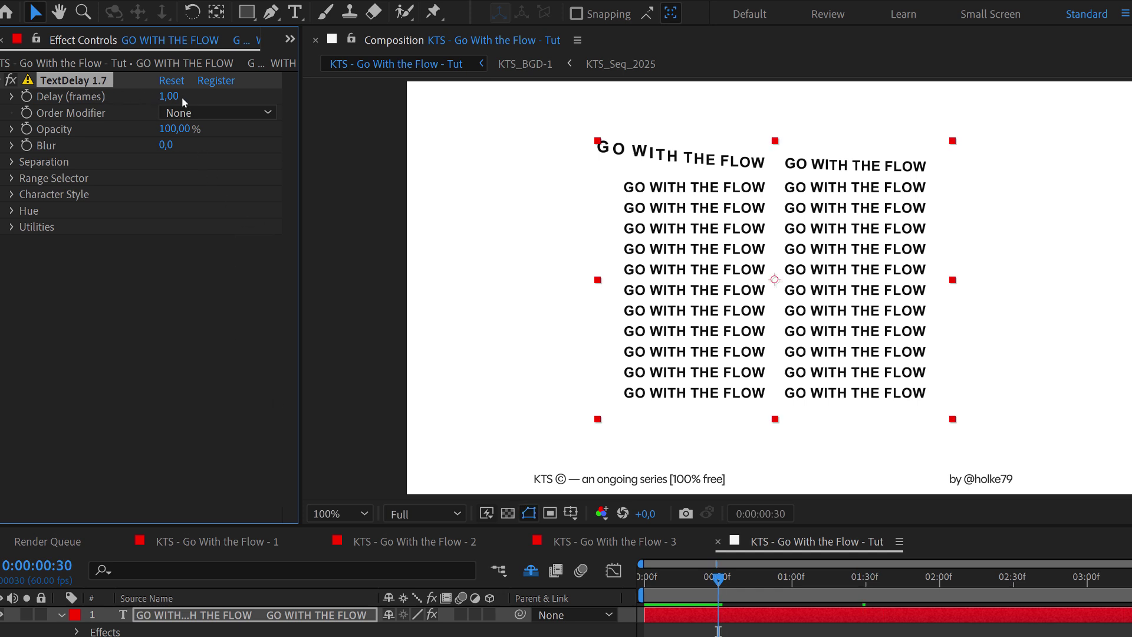
left_click_drag(718, 584, 797, 597)
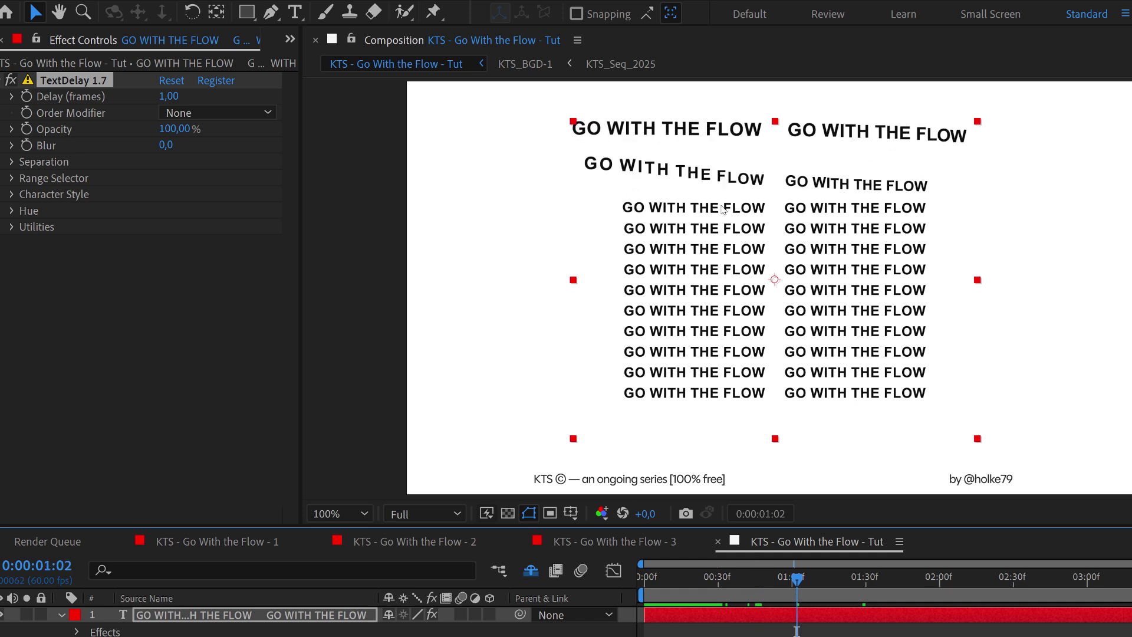
left_click(169, 98)
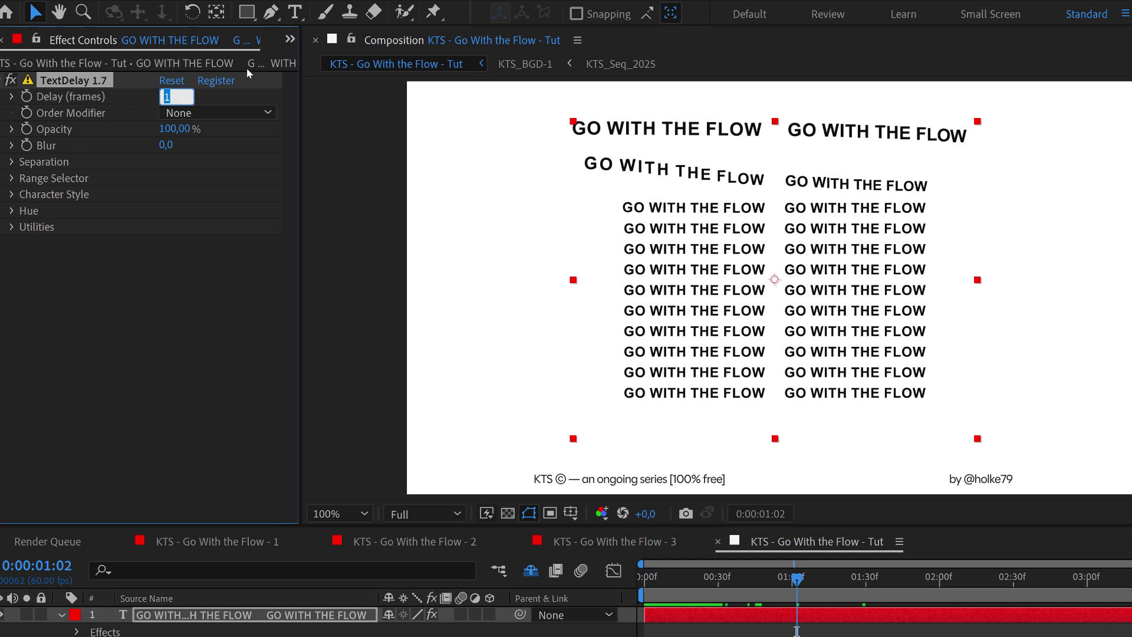
type("0,")
key("Return")
key("space")
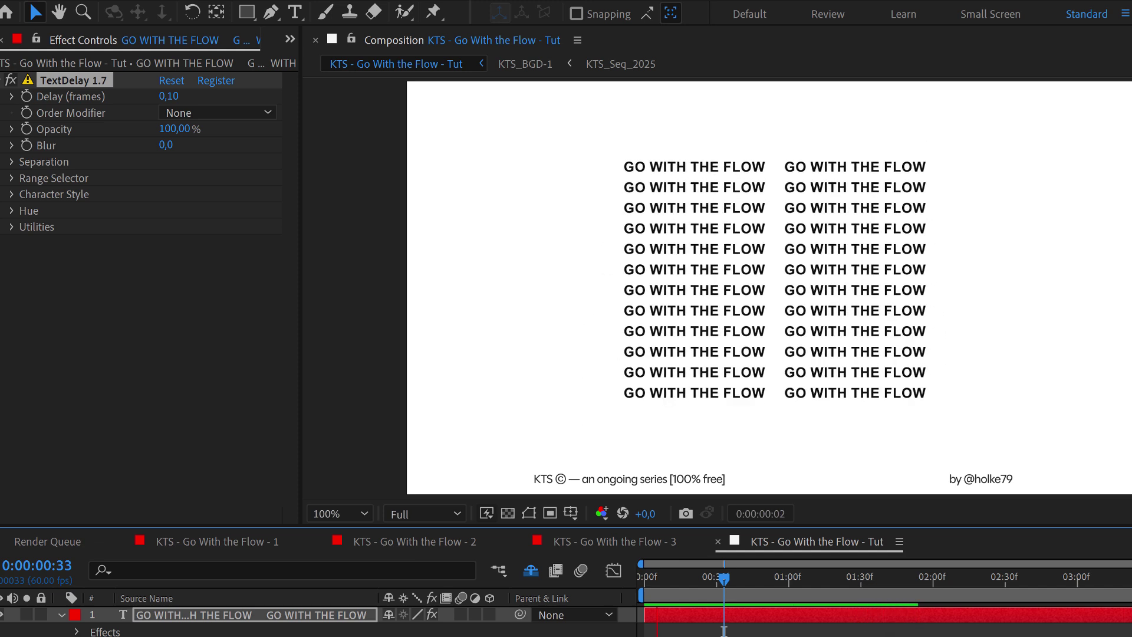
key("space")
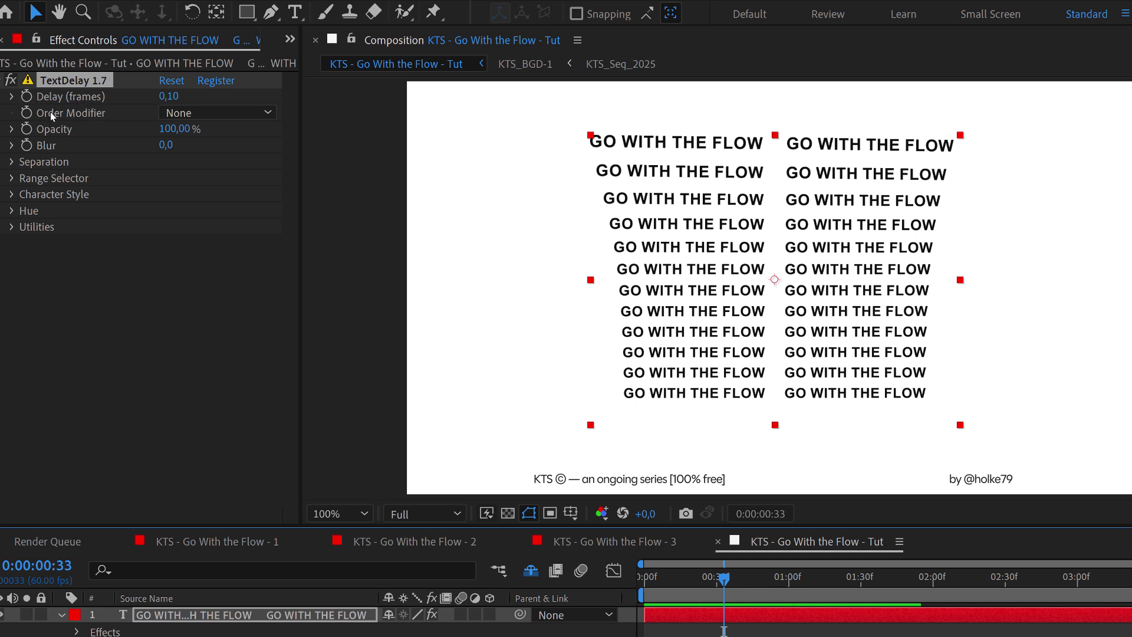
left_click(181, 112)
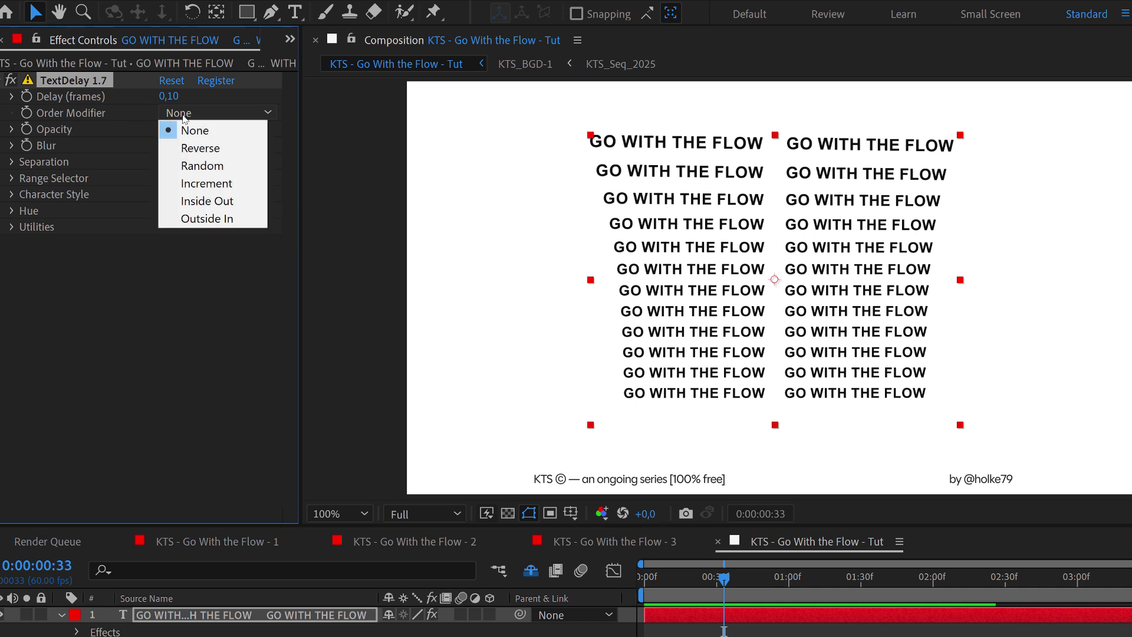
left_click(197, 148)
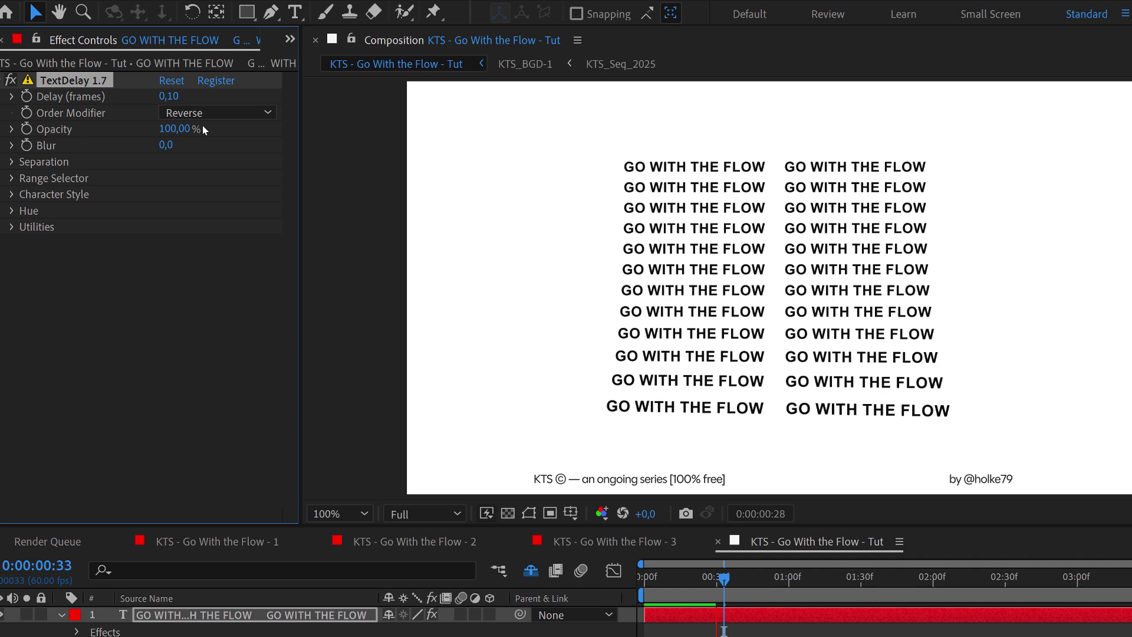
left_click(232, 113)
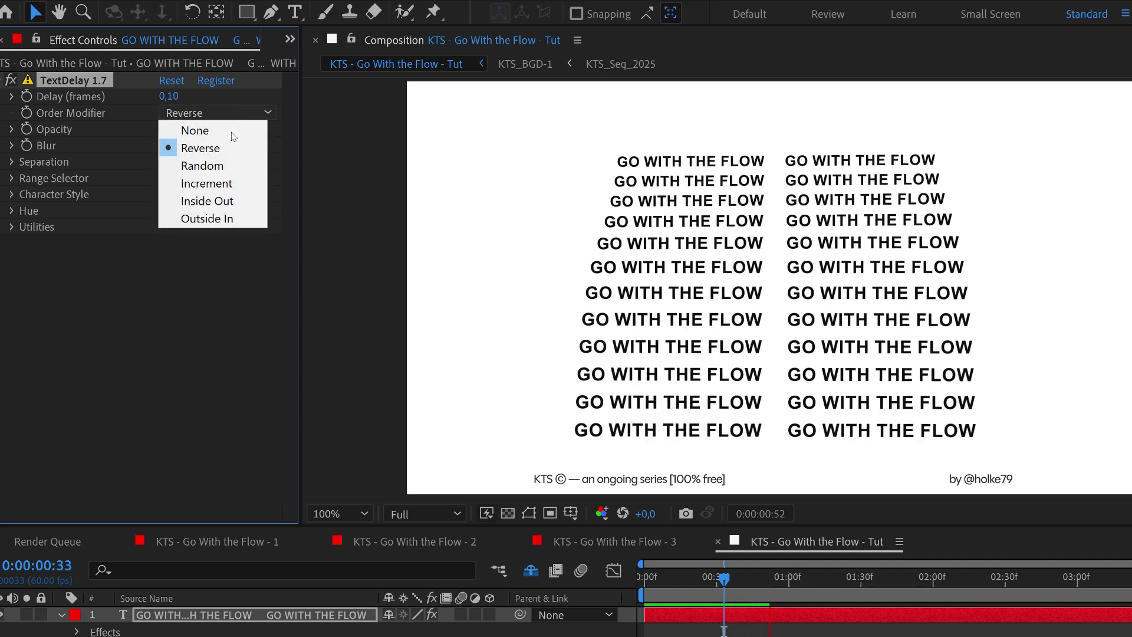
left_click(230, 165)
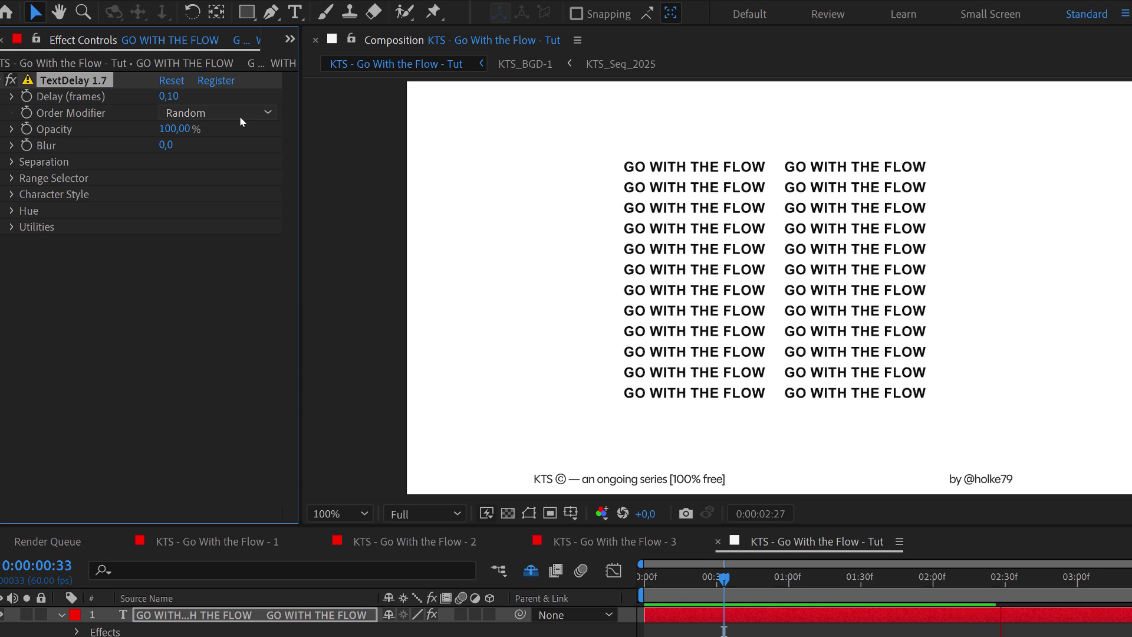
key("space")
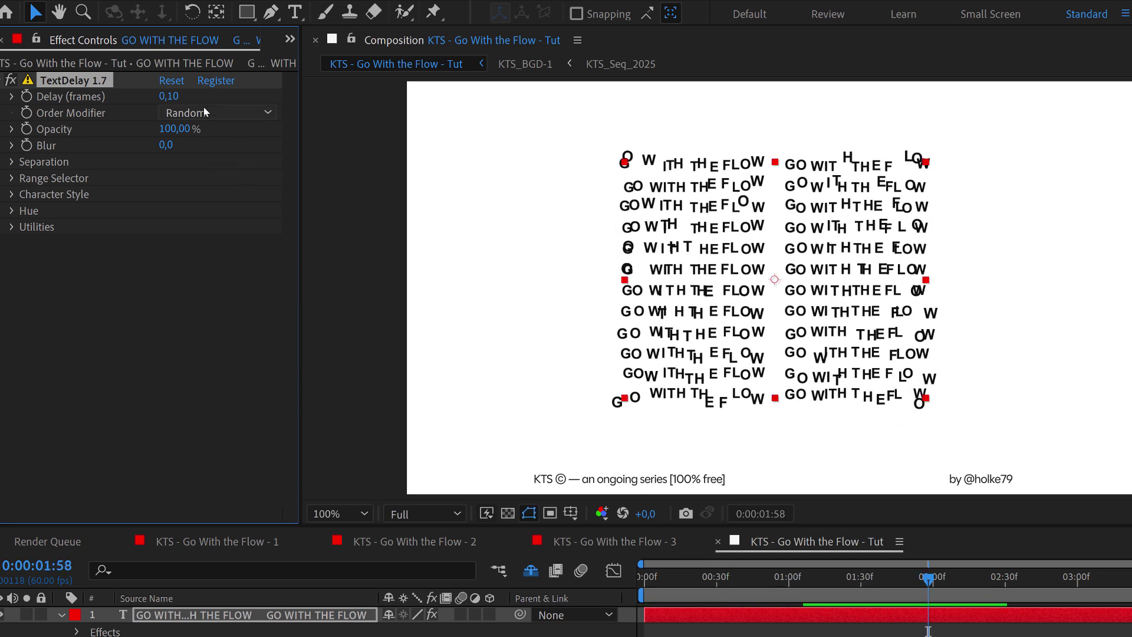
left_click(203, 112)
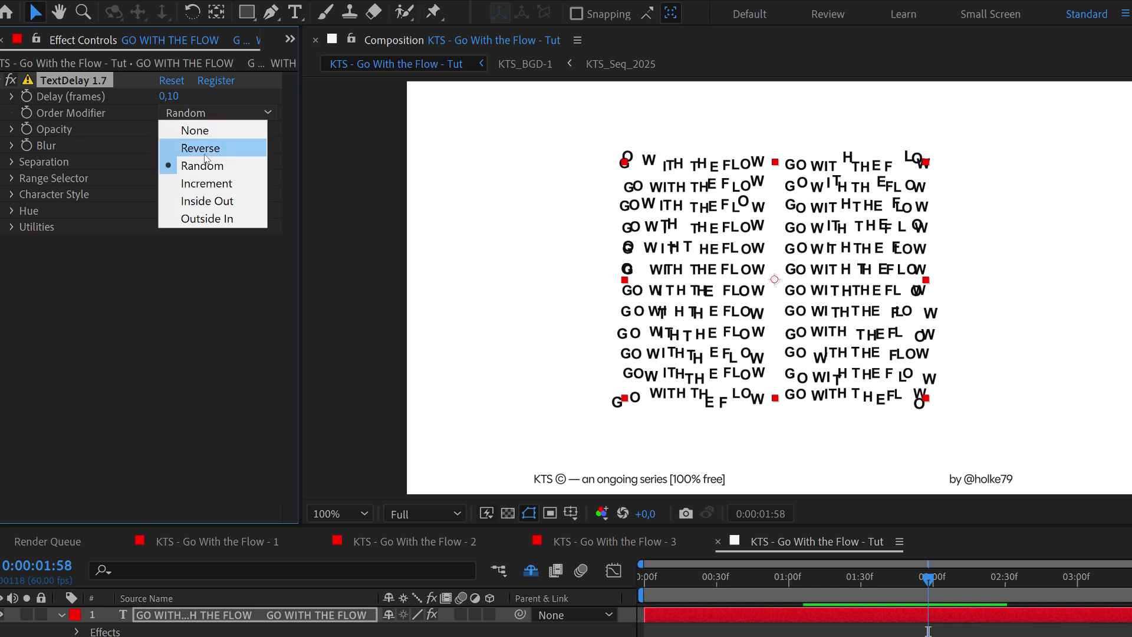
left_click(203, 135)
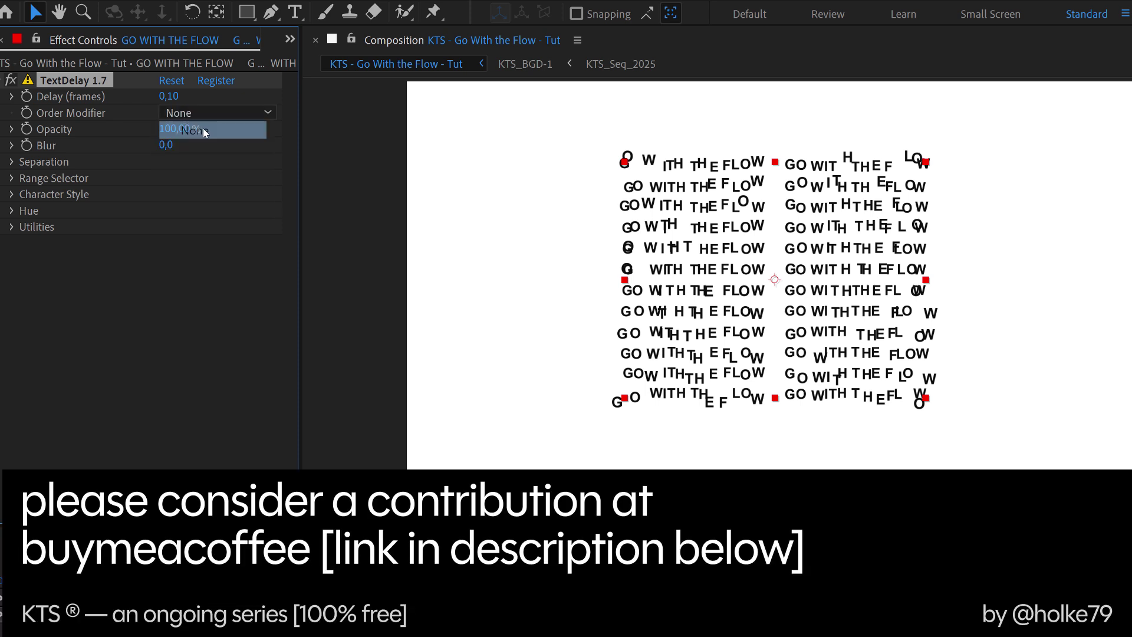
key("space")
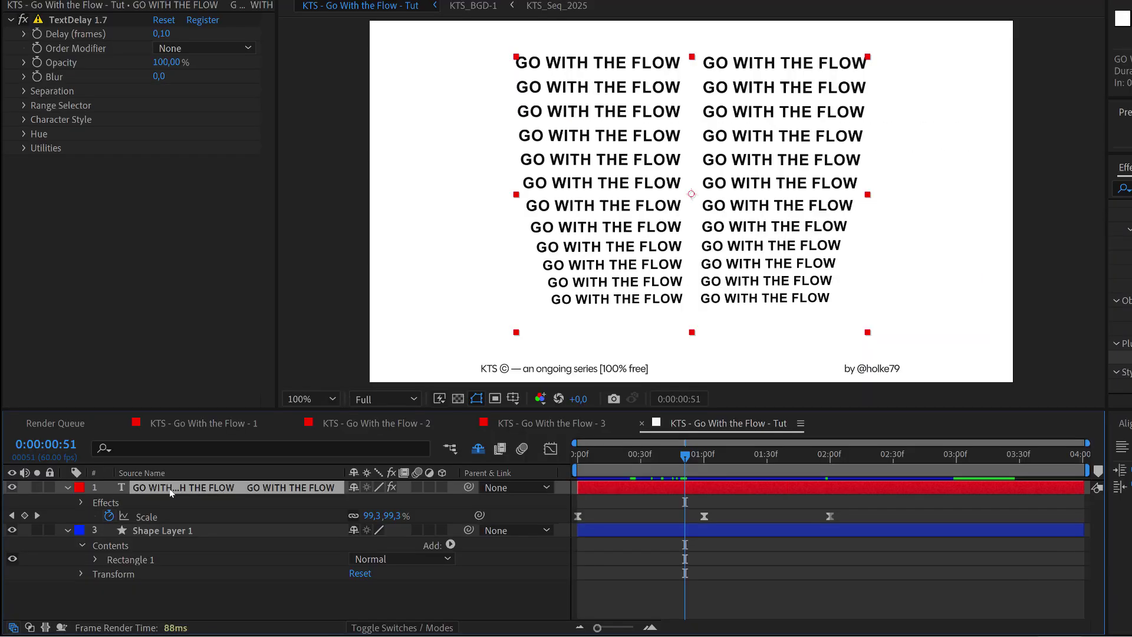
- Duplicate the text layer, hide the original, and remove the copy's Scale keyframes
key("ctrl+d")
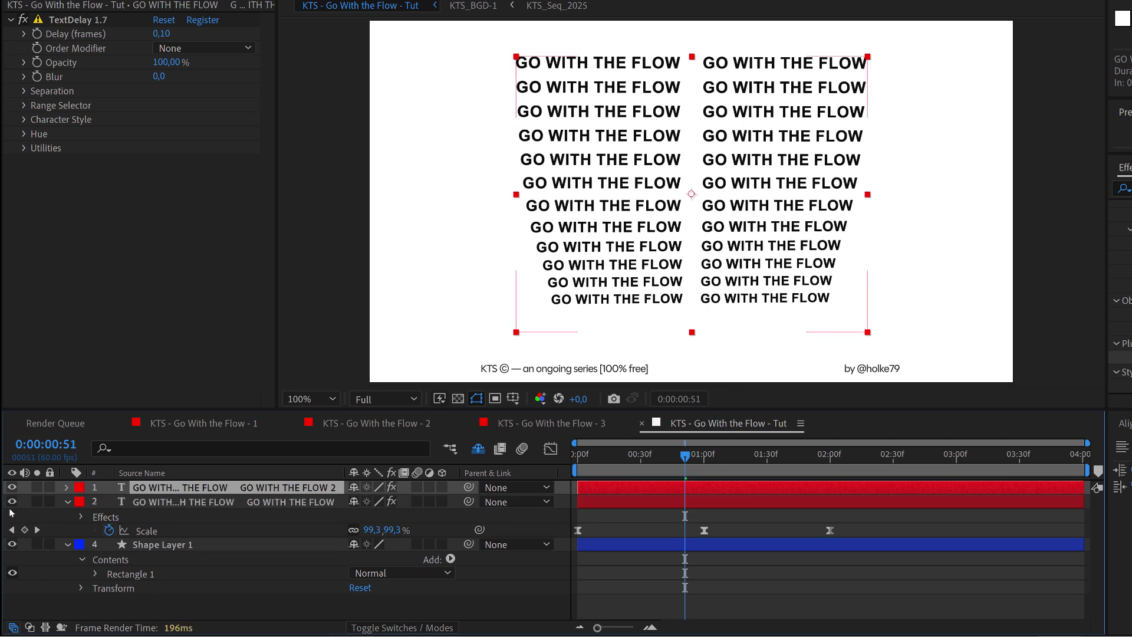
left_click(12, 502)
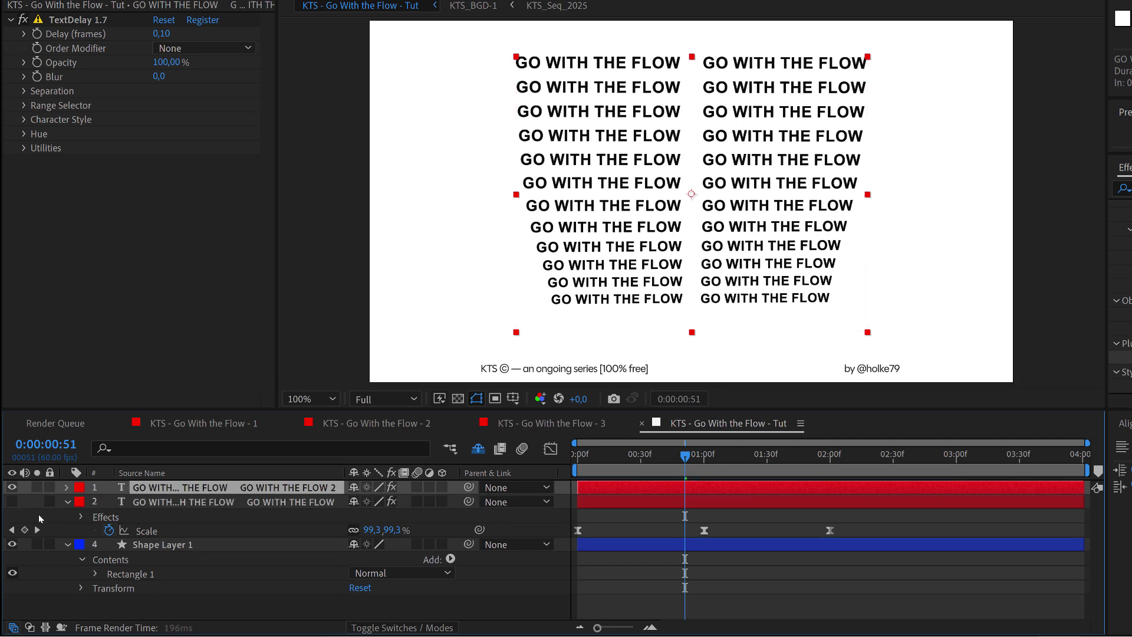
left_click(66, 488)
left_click_drag(594, 457, 576, 457)
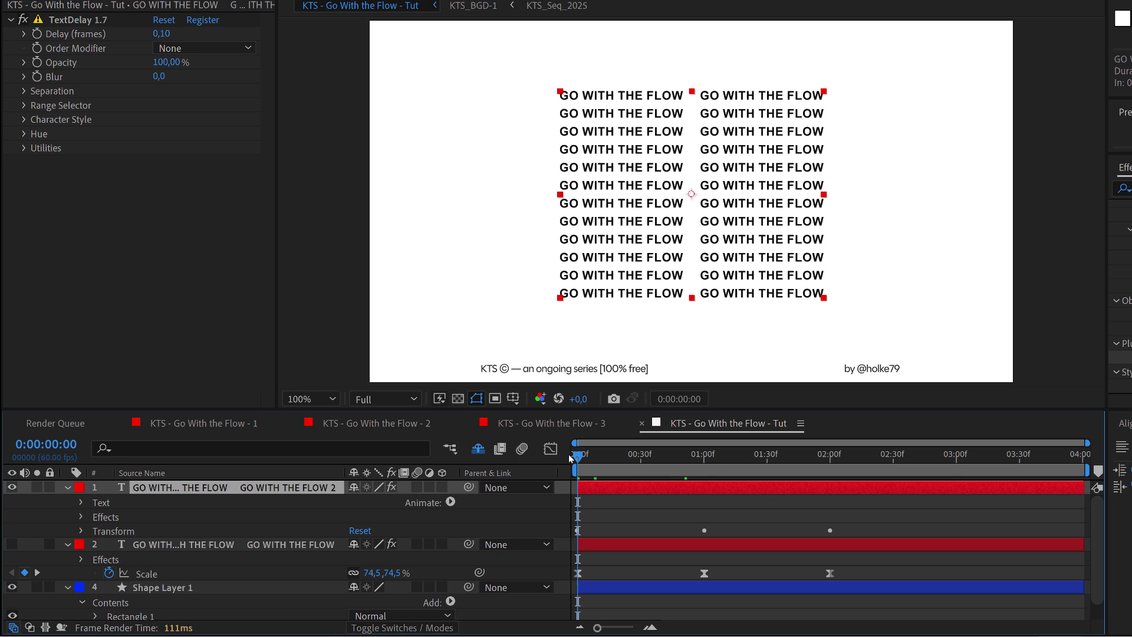
key("u")
left_click(109, 502)
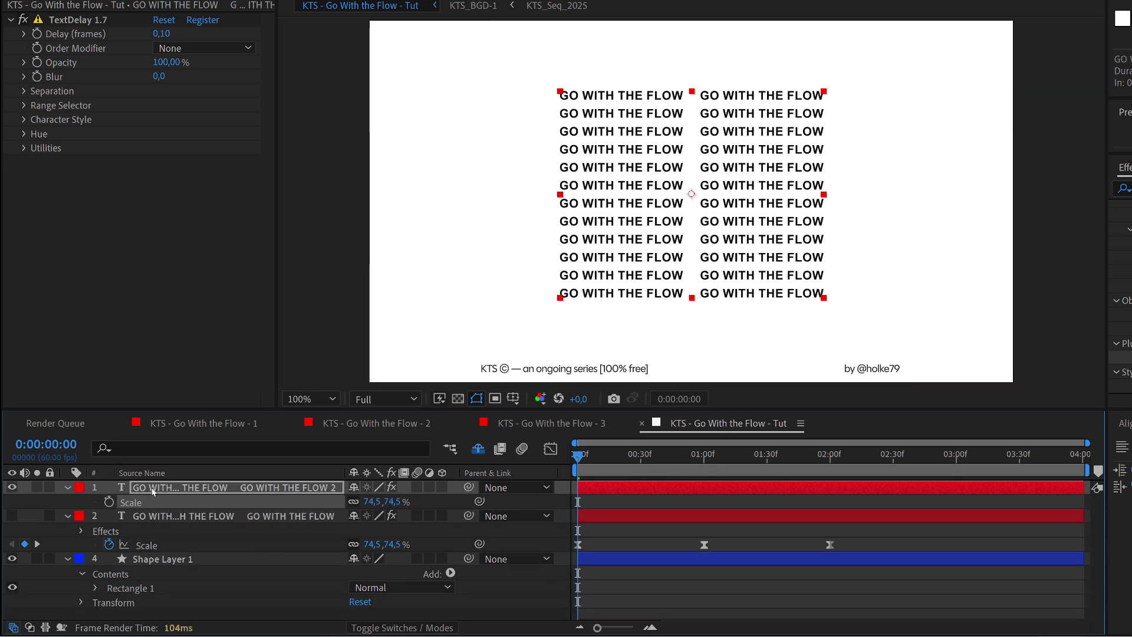
- Keyframe the copy's Rotation from 0 at 0:00 to 1x at 2:00
left_click(109, 501)
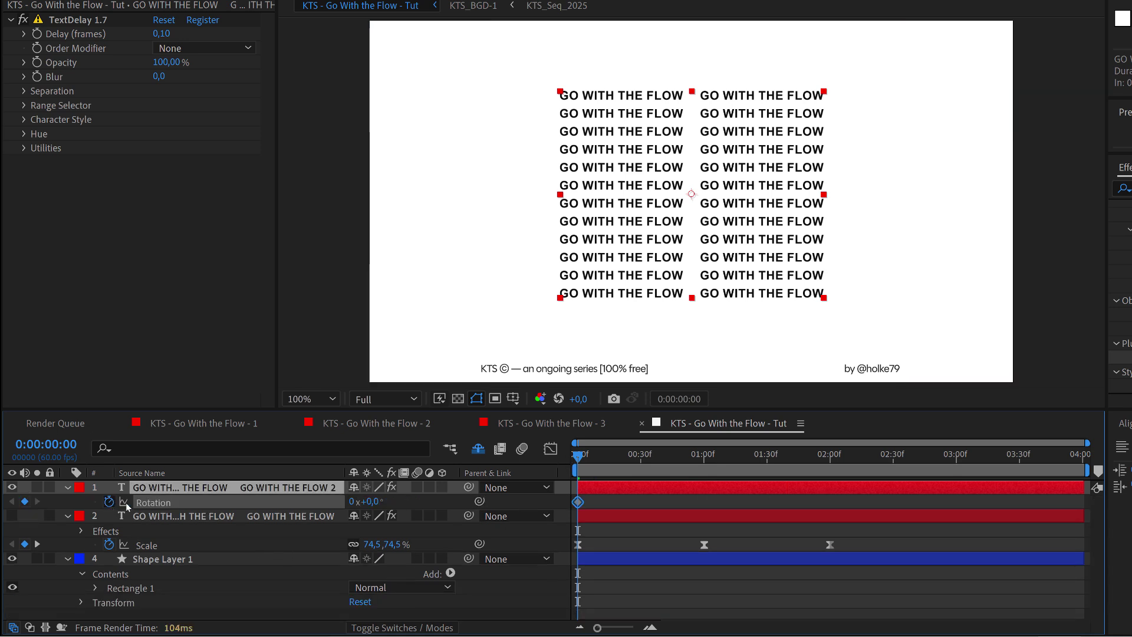
left_click_drag(637, 457, 820, 478)
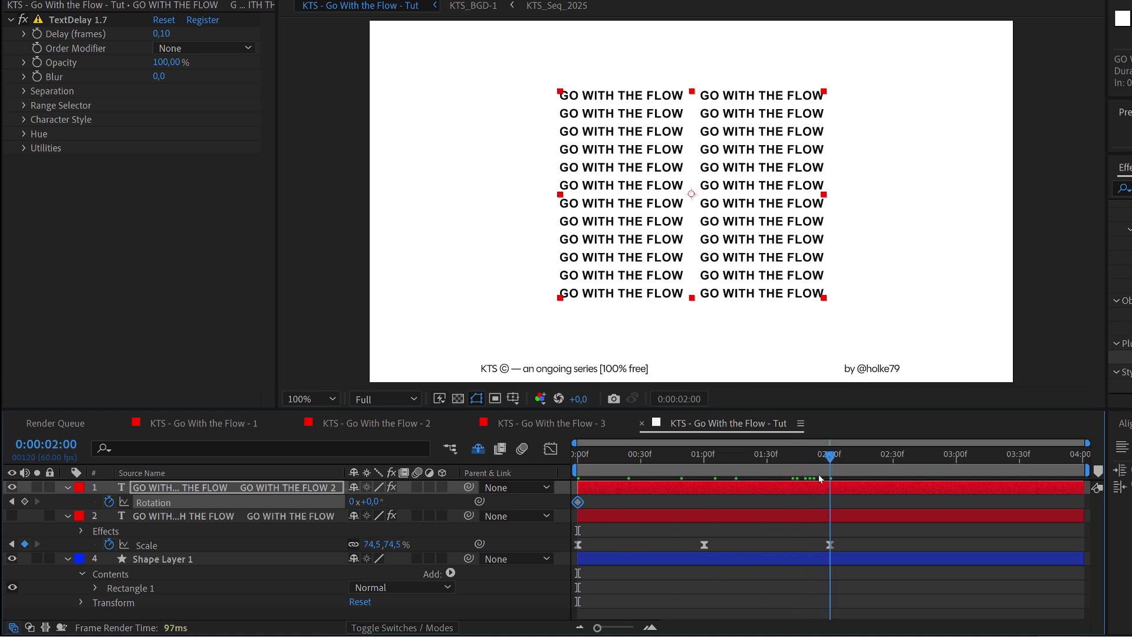
type("1")
left_click(672, 499)
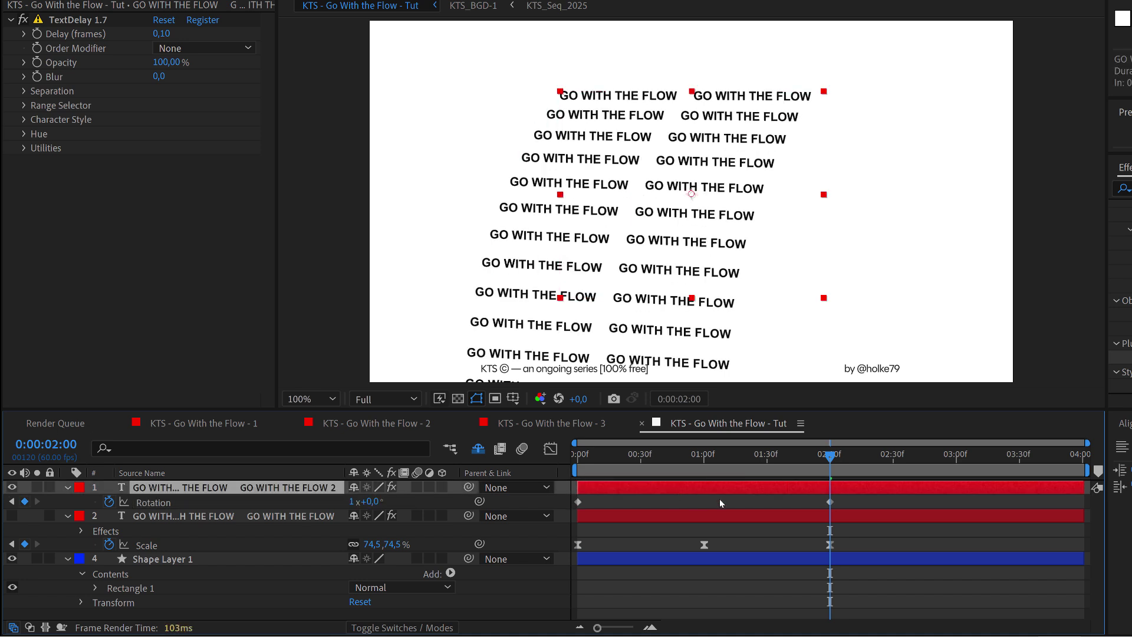
- Apply Easy Ease to both Rotation keyframes, lengthen the final ease, and preview
left_click_drag(885, 508, 550, 499)
left_click(551, 449)
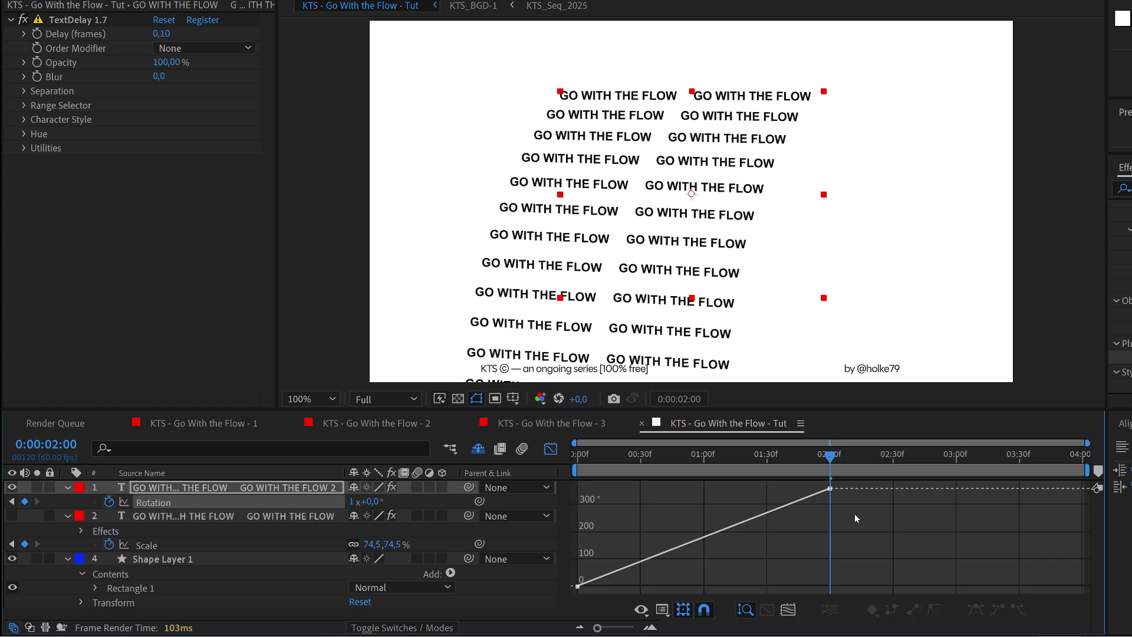
left_click(681, 552)
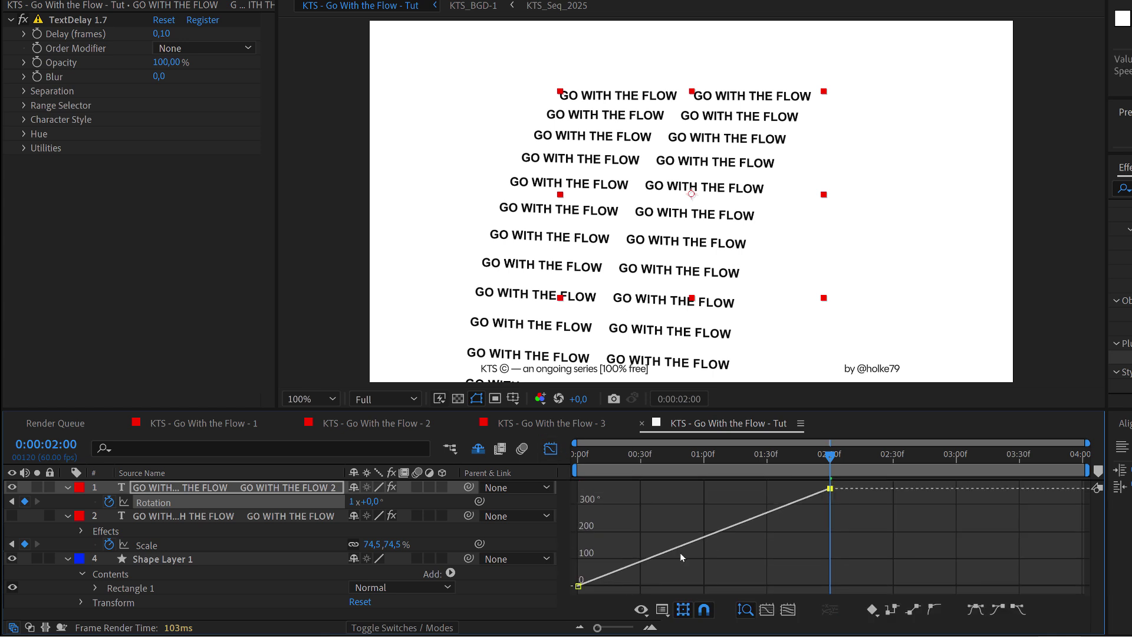
left_click(974, 614)
left_click_drag(745, 489, 715, 488)
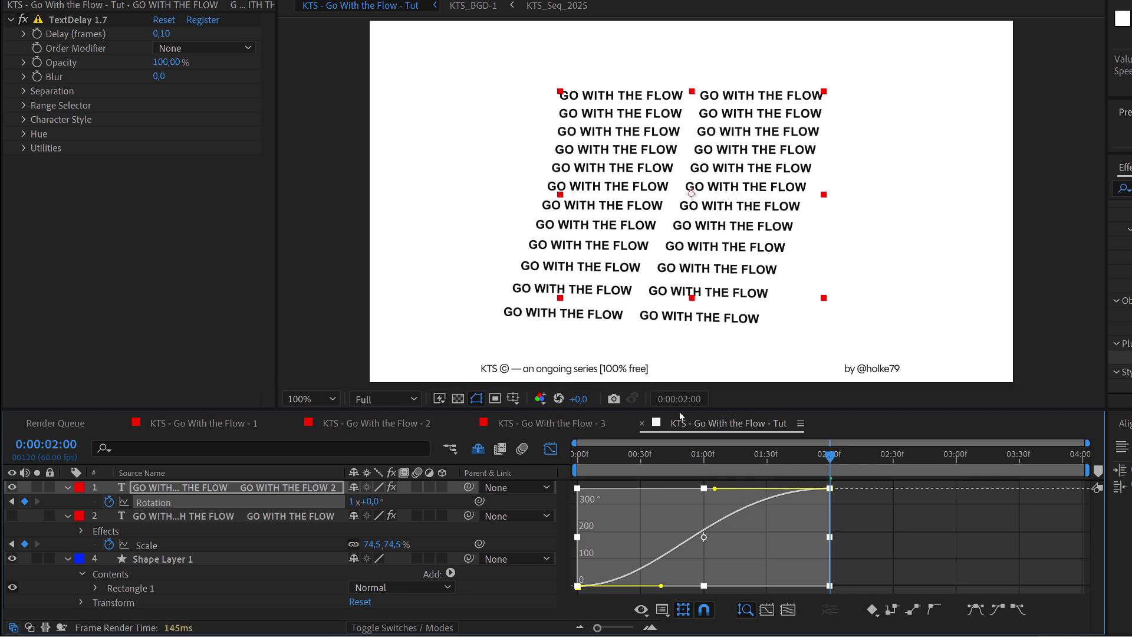
key("space")
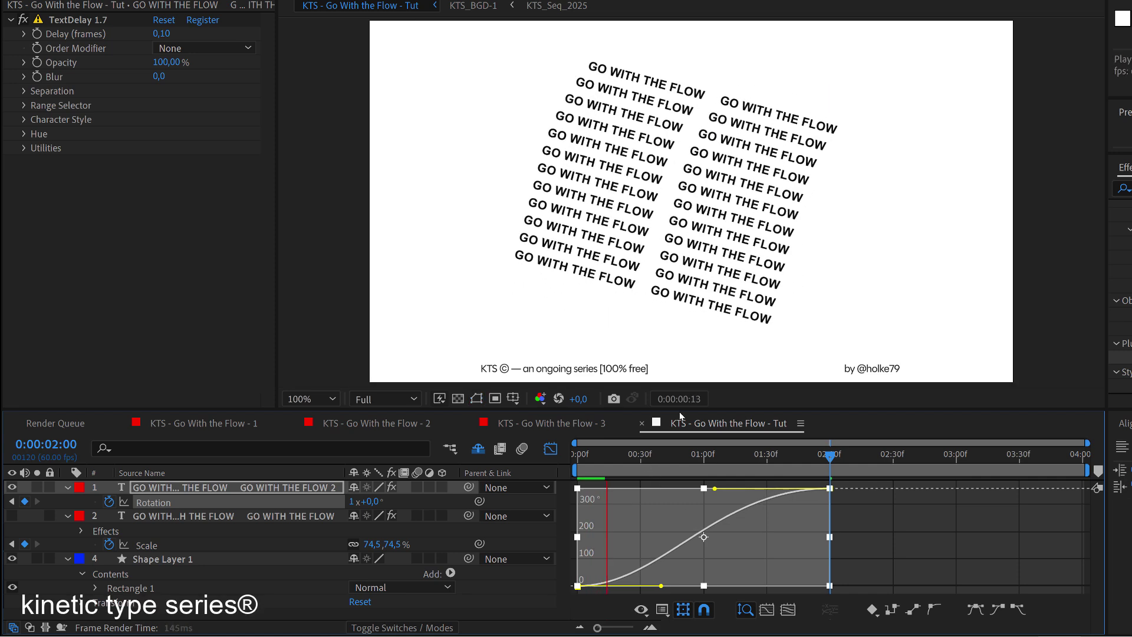